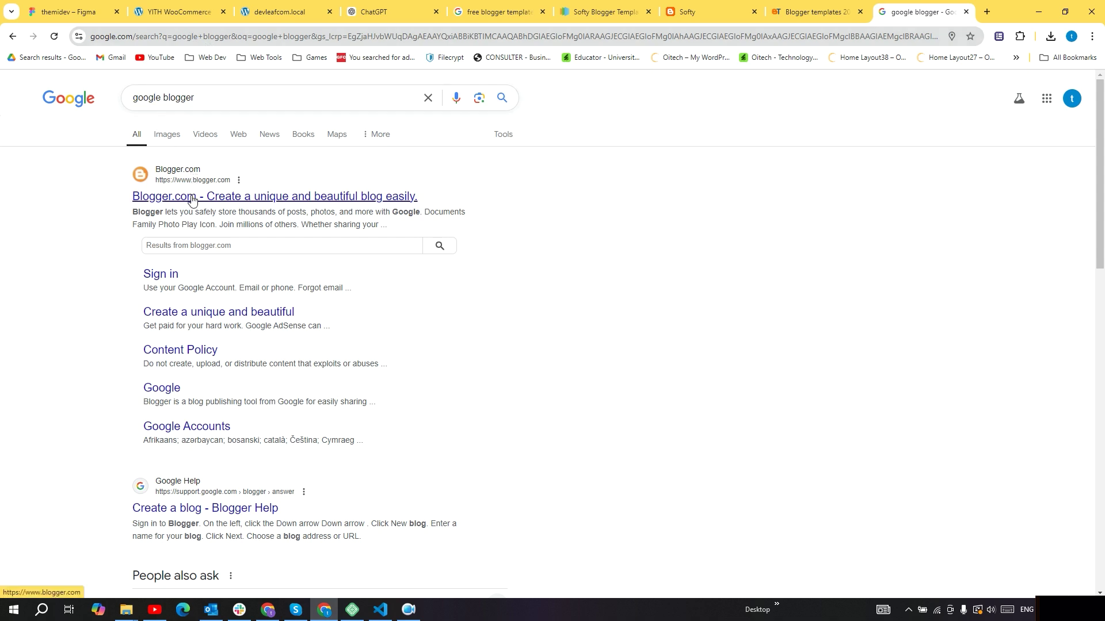
# Open Blogger.com from the Google results and enter the blog dashboard through Create Your Blog.
pyautogui.click(224, 197)
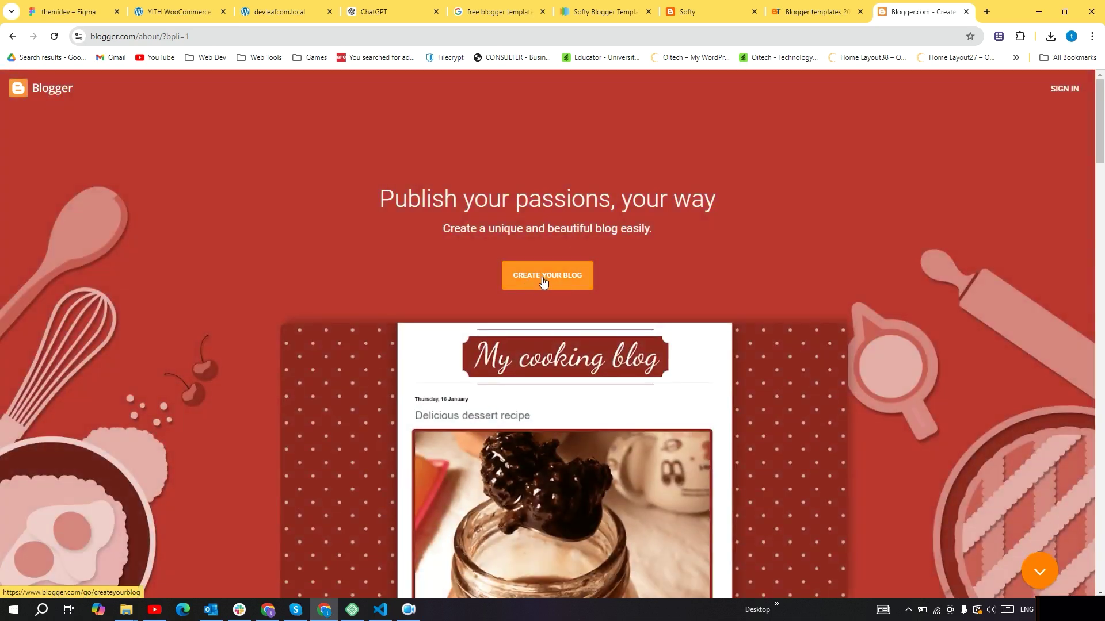
pyautogui.click(567, 279)
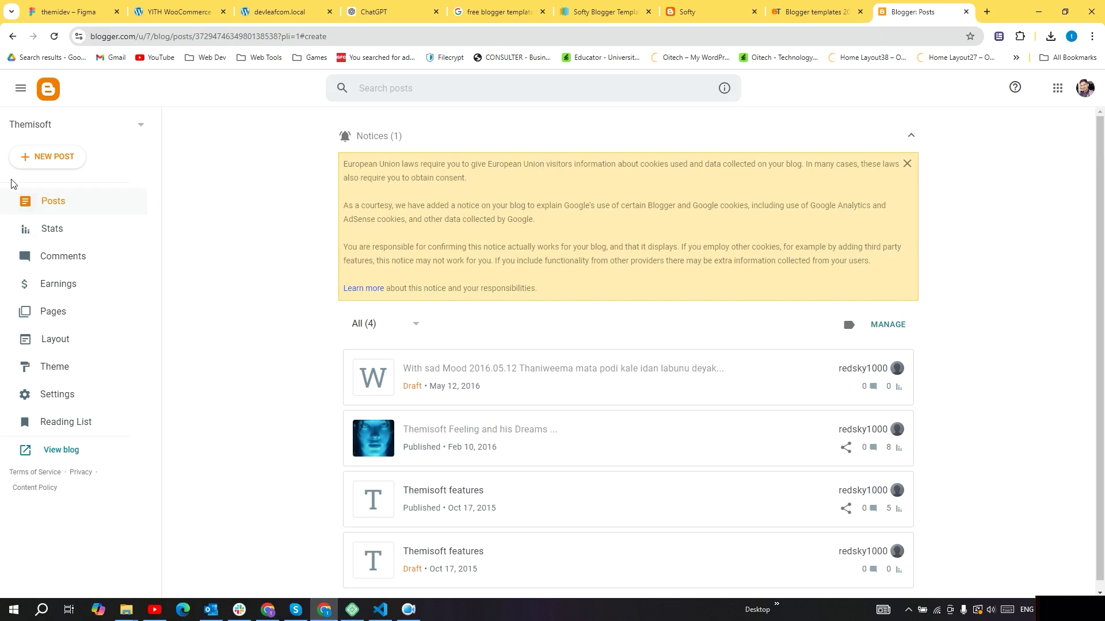
pyautogui.click(20, 88)
pyautogui.click(20, 88)
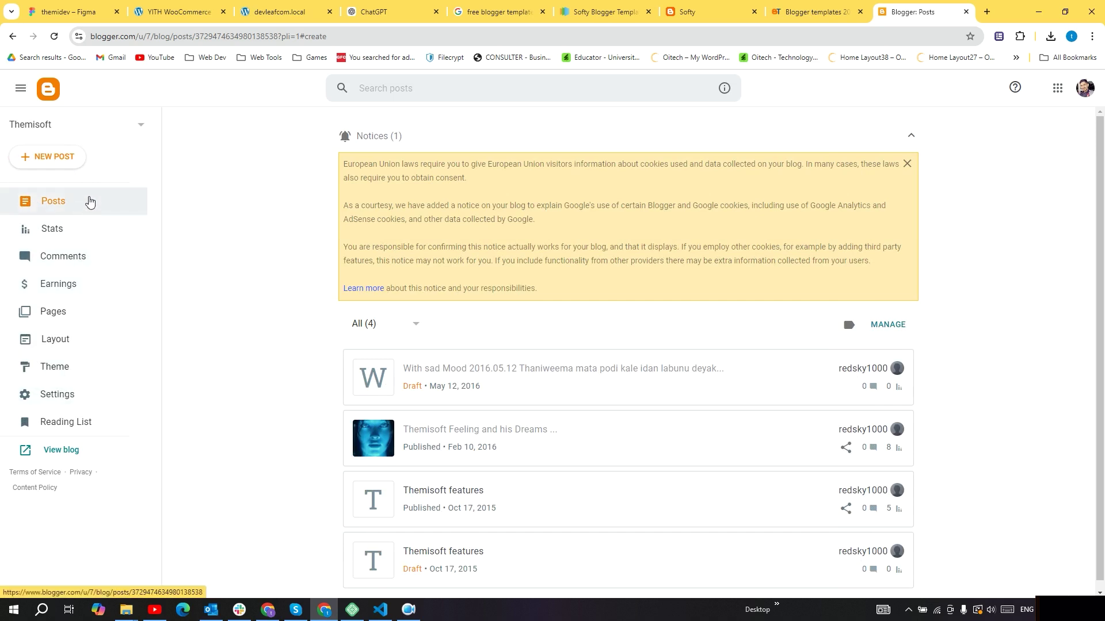
# Look over the blog's post list and view the published February 2016 post in the editor, returning to the list.
pyautogui.scroll(-1, 592, 405)
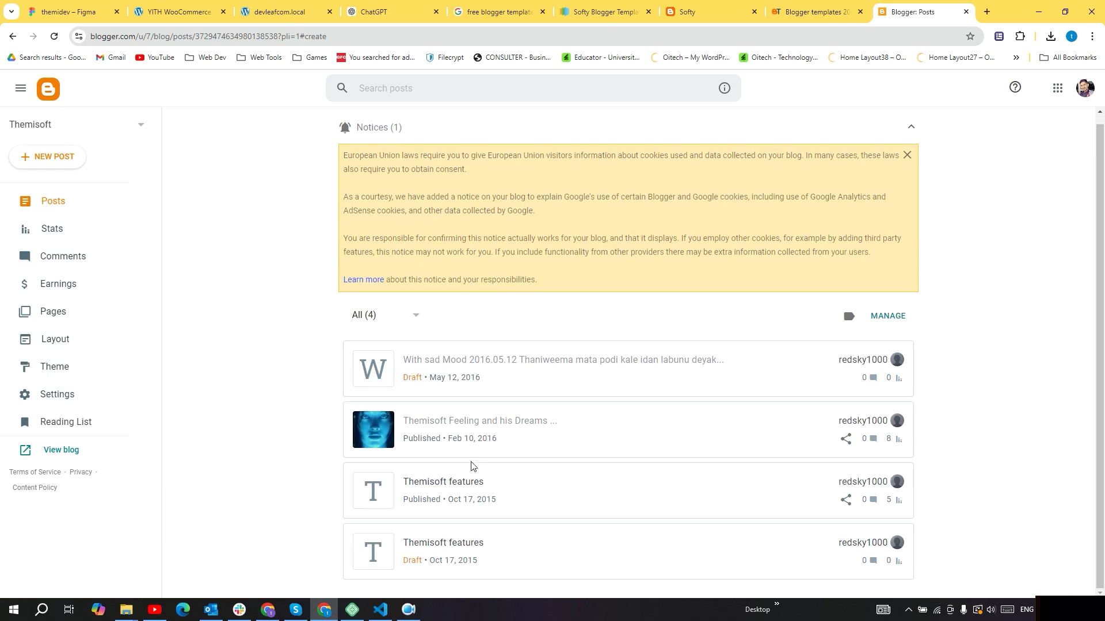
pyautogui.click(54, 201)
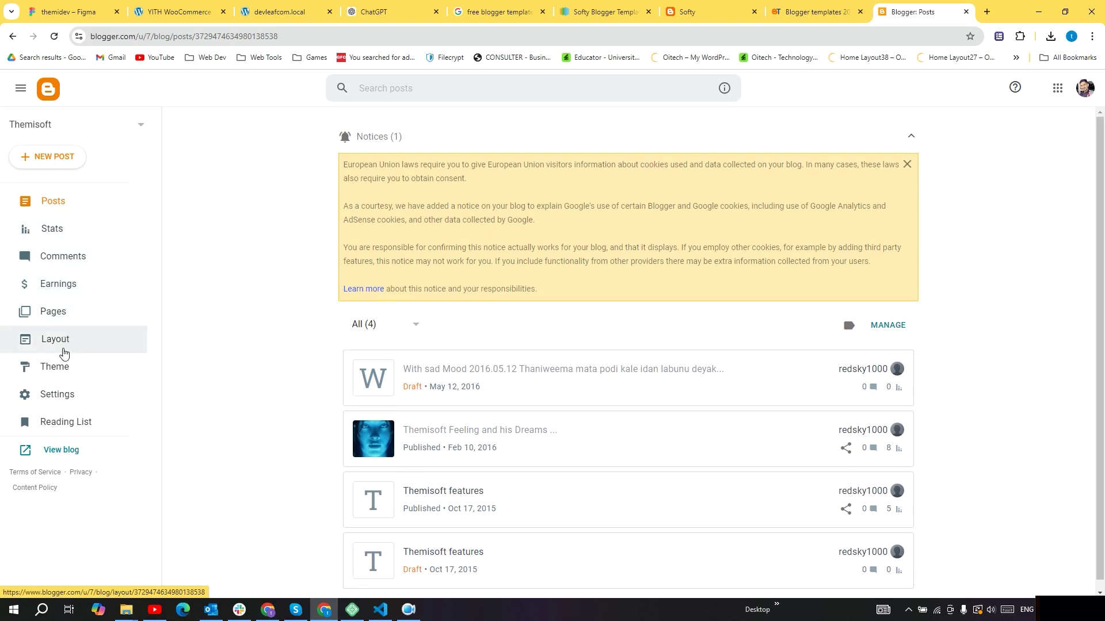
pyautogui.click(60, 373)
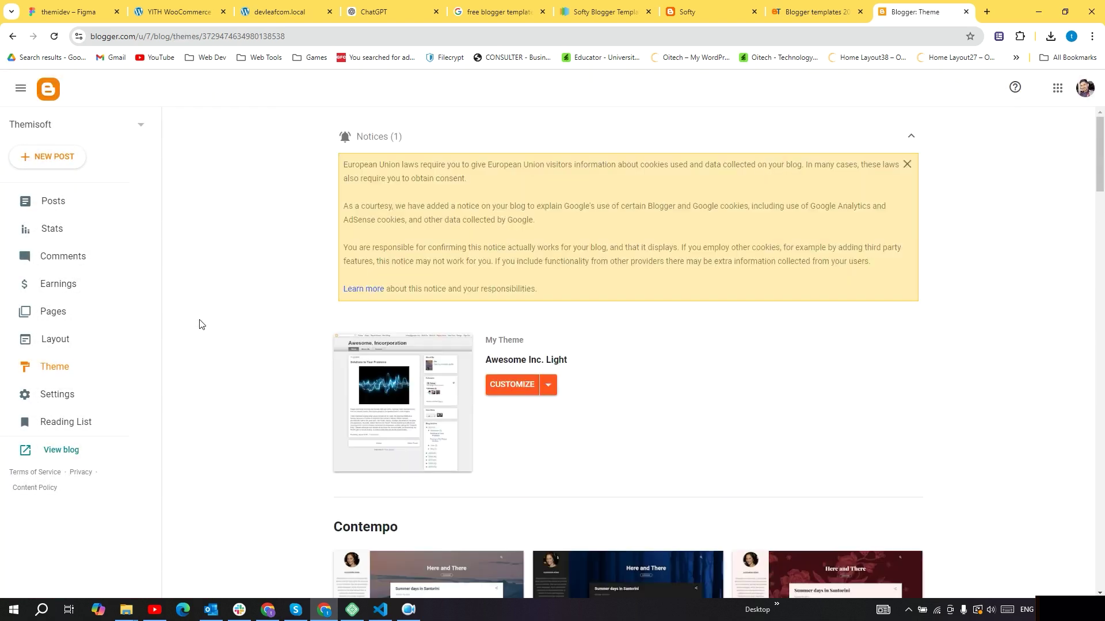
pyautogui.click(55, 202)
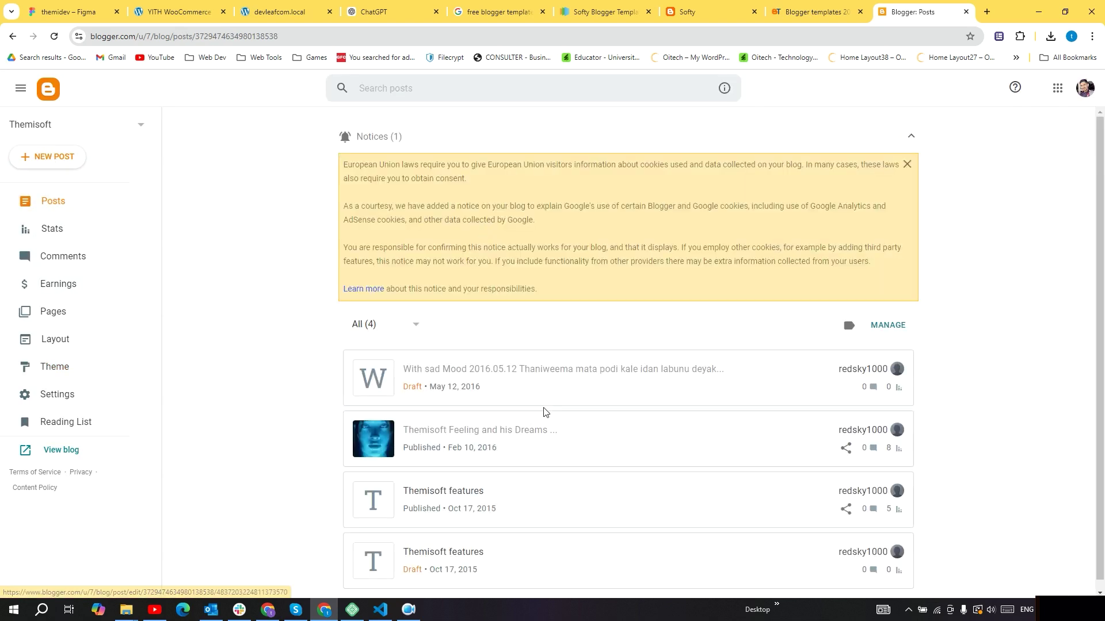
pyautogui.scroll(-1, 621, 446)
pyautogui.click(444, 423)
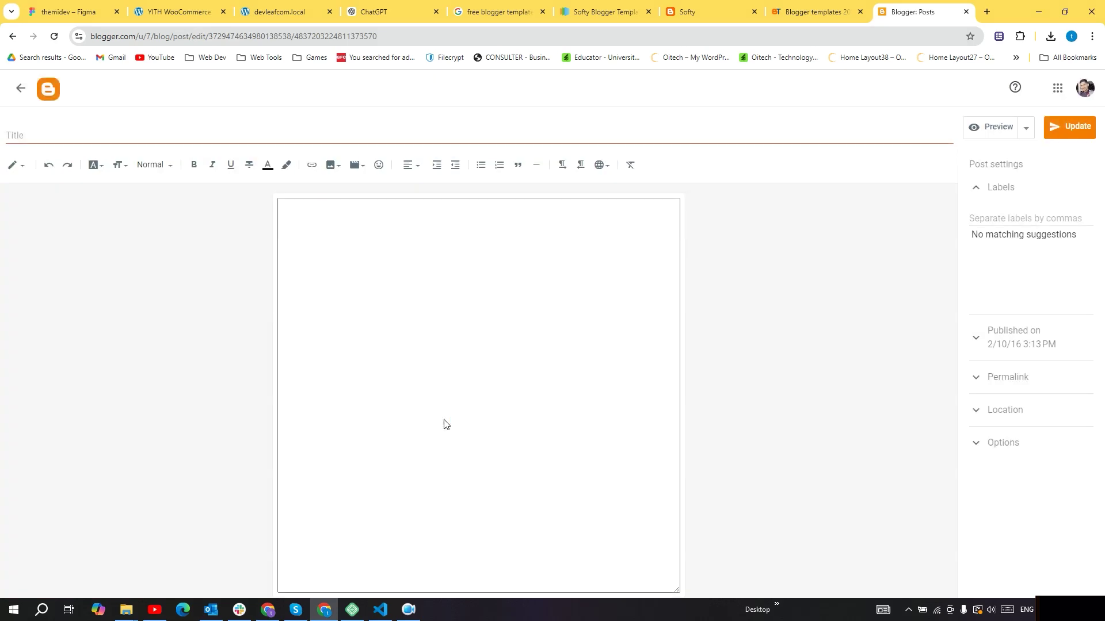
pyautogui.click(21, 88)
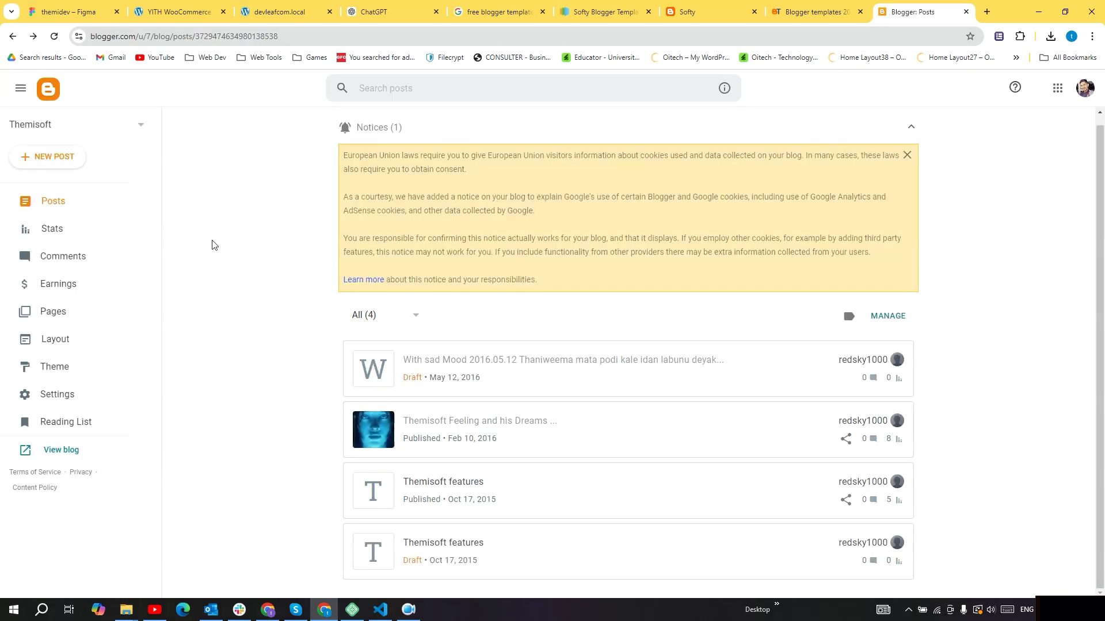
# View the blog's Stats, Earnings and Pages sections.
pyautogui.click(57, 230)
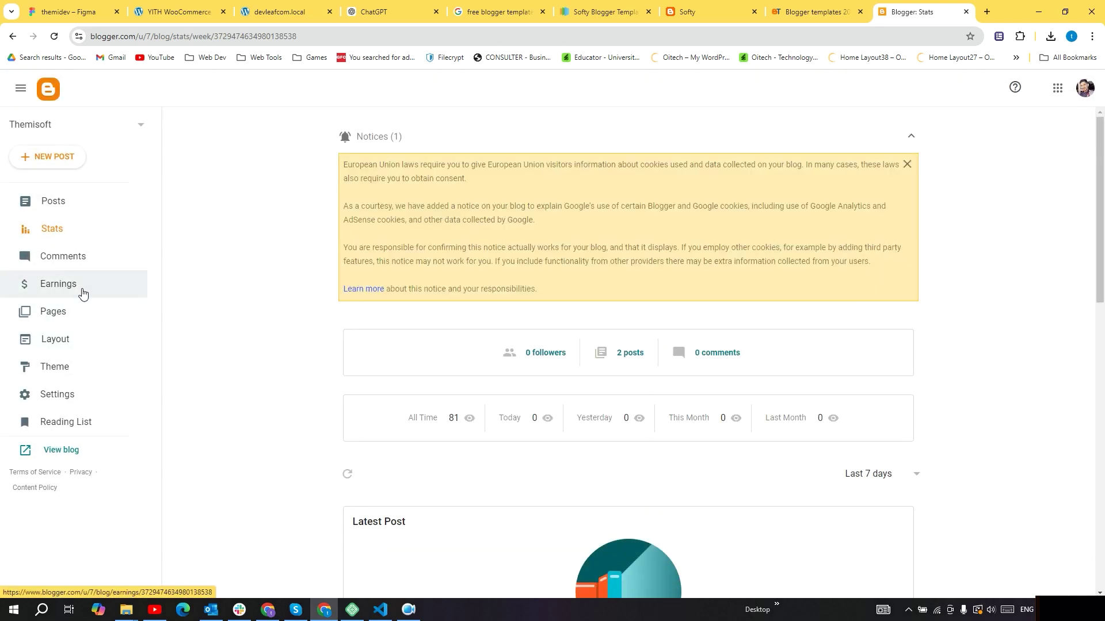
pyautogui.click(77, 284)
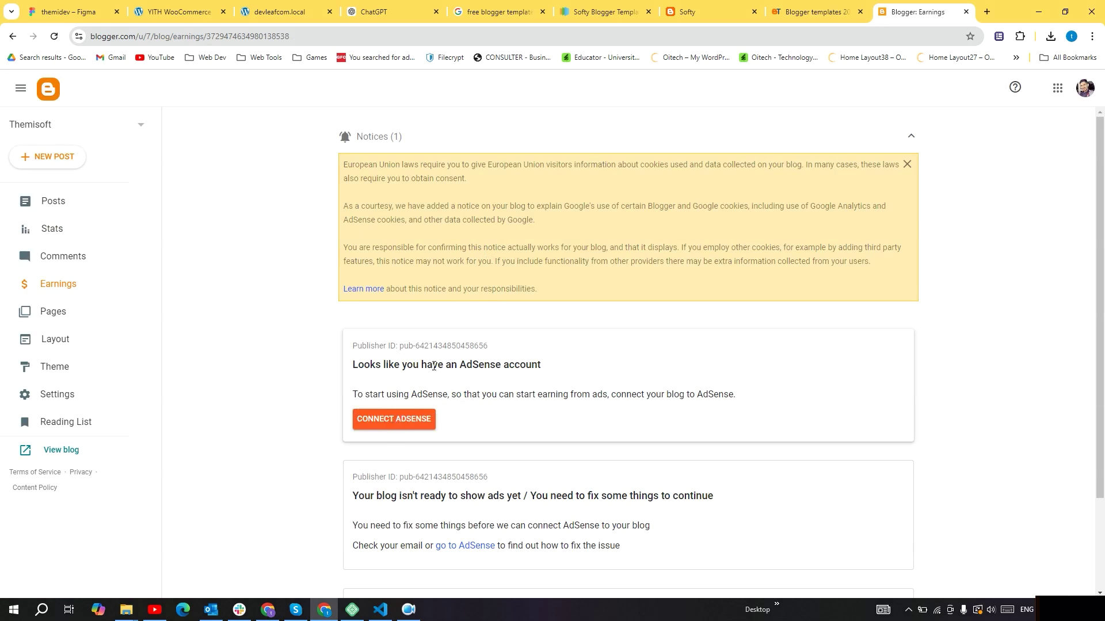
pyautogui.scroll(-2, 504, 370)
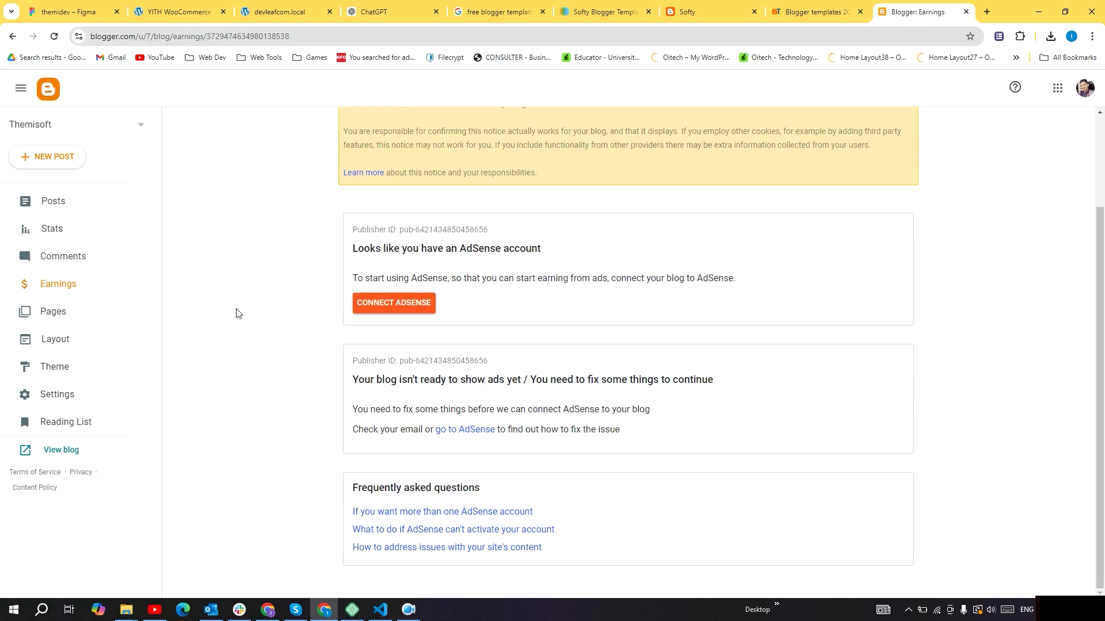
pyautogui.click(58, 311)
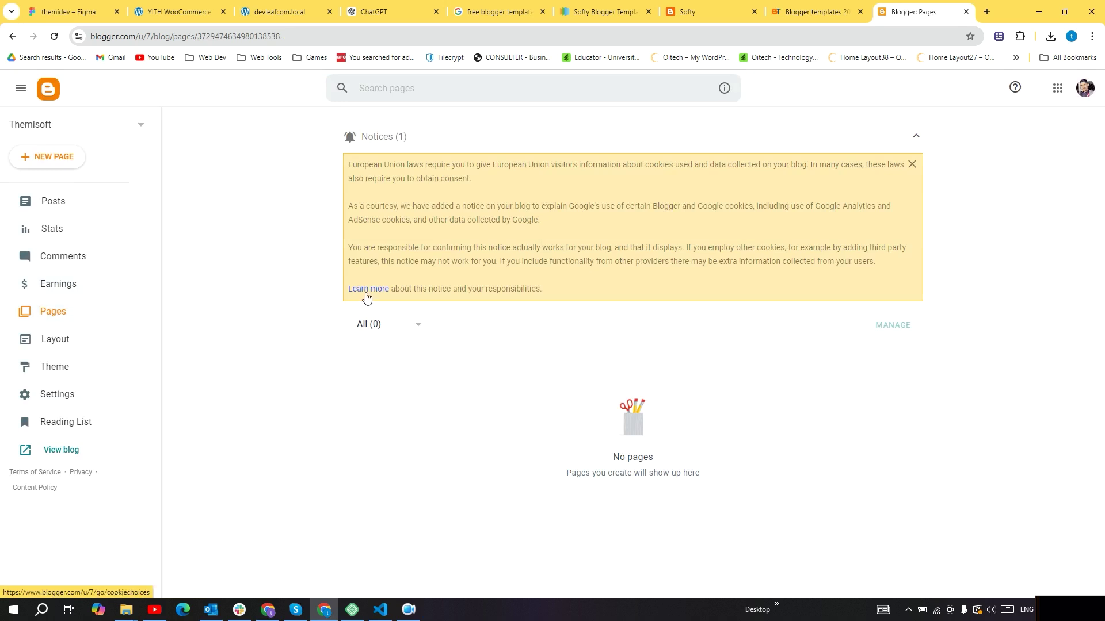
# Open the blog's Layout section and dismiss the European Union cookie notice.
pyautogui.click(87, 339)
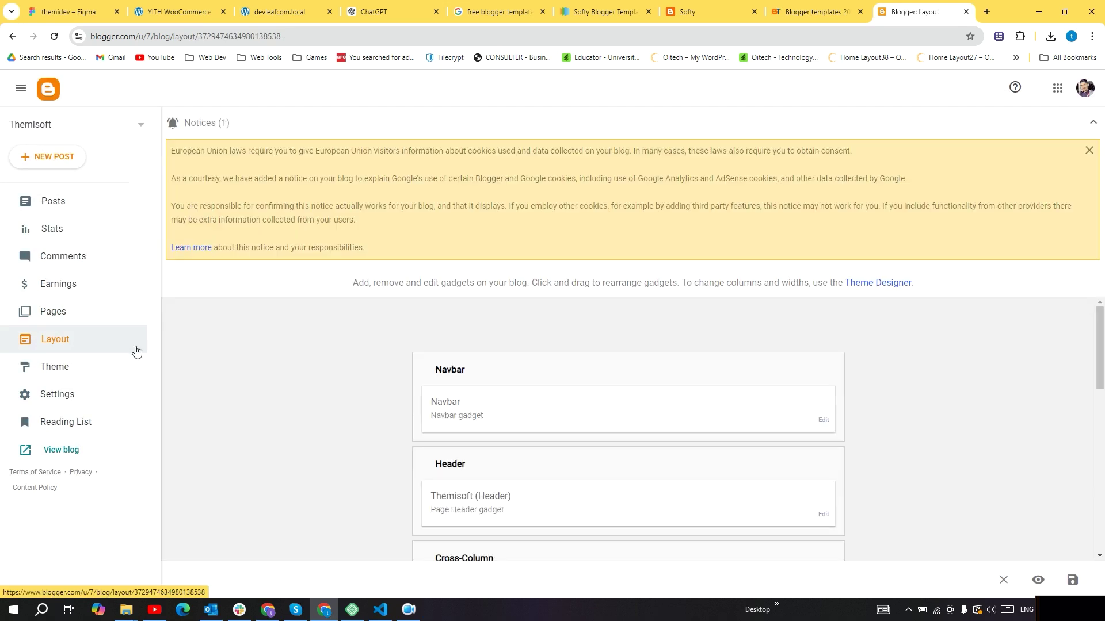
pyautogui.scroll(-9, 377, 372)
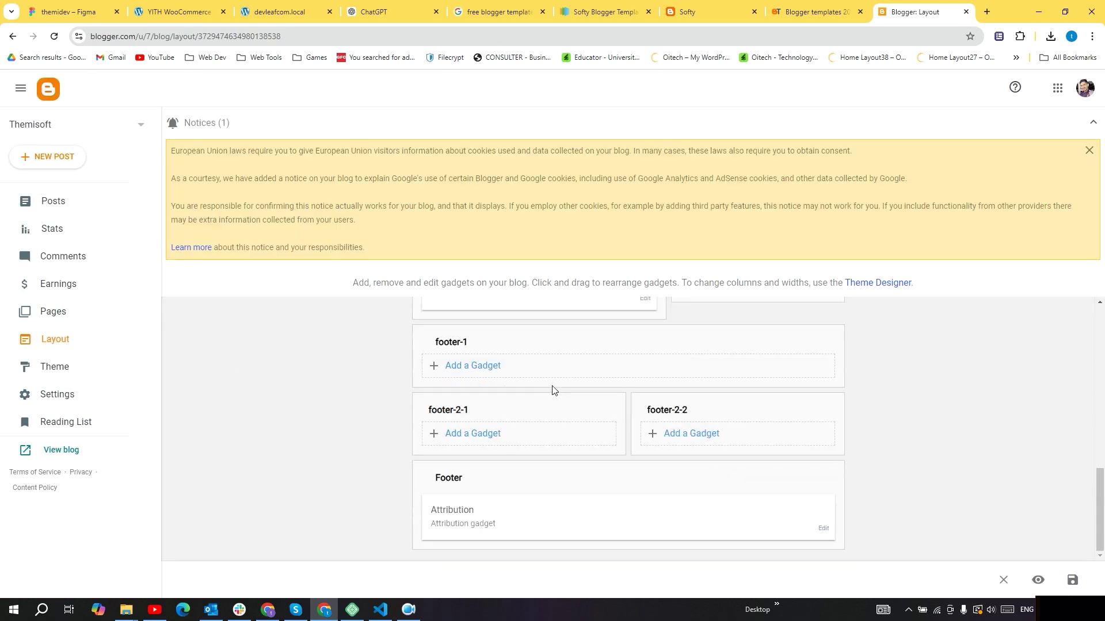
pyautogui.scroll(10, 619, 451)
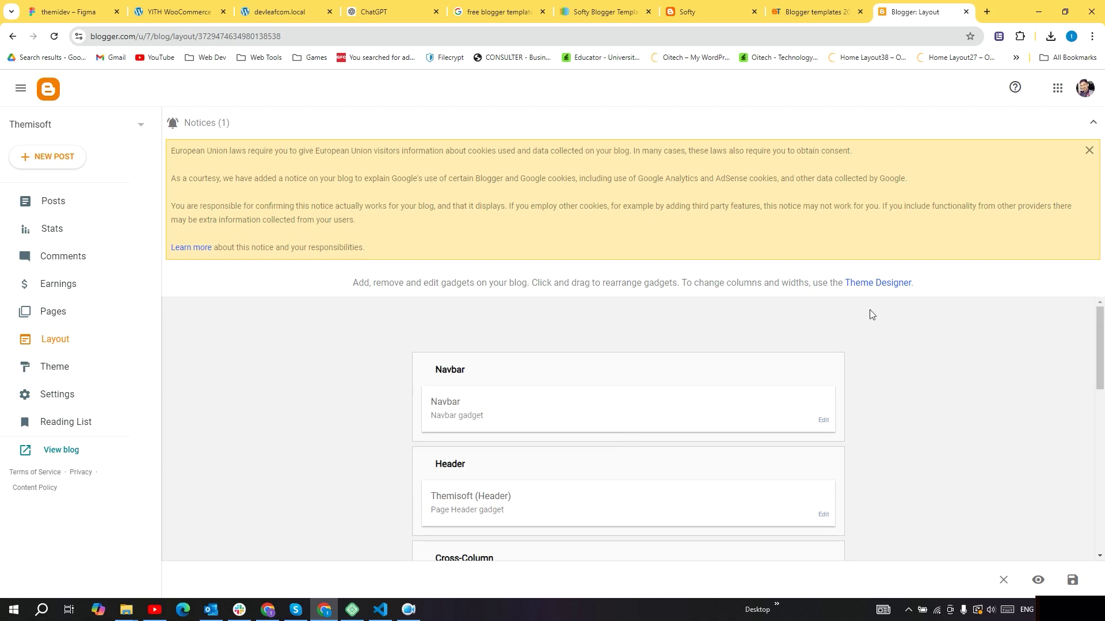
pyautogui.click(1089, 150)
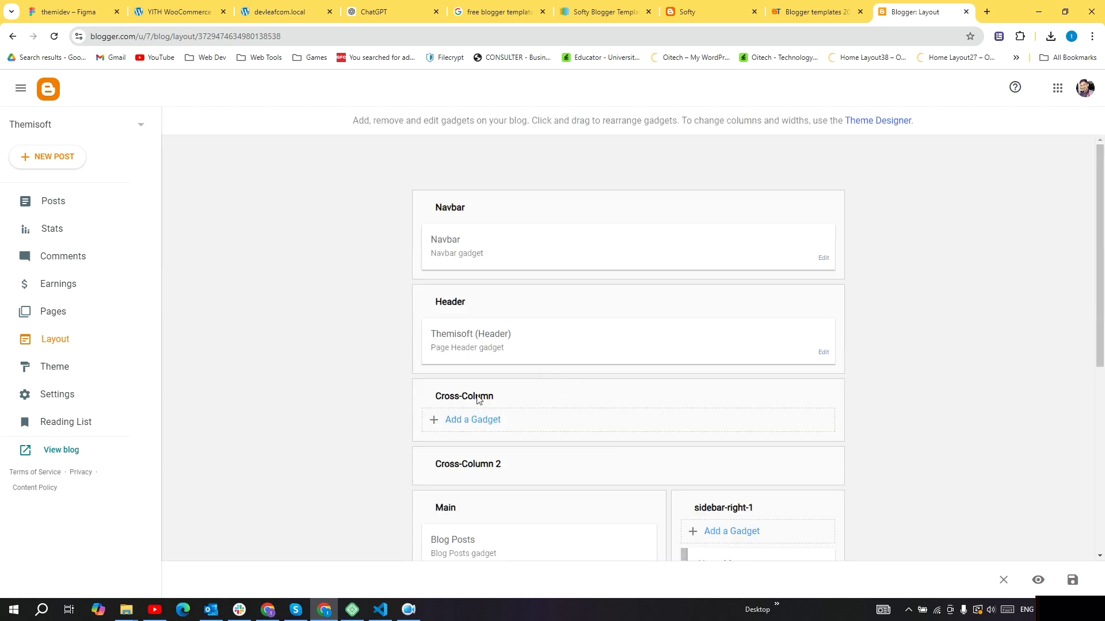
# Examine the layout's gadget areas from the header down to the footer.
pyautogui.scroll(-3, 522, 313)
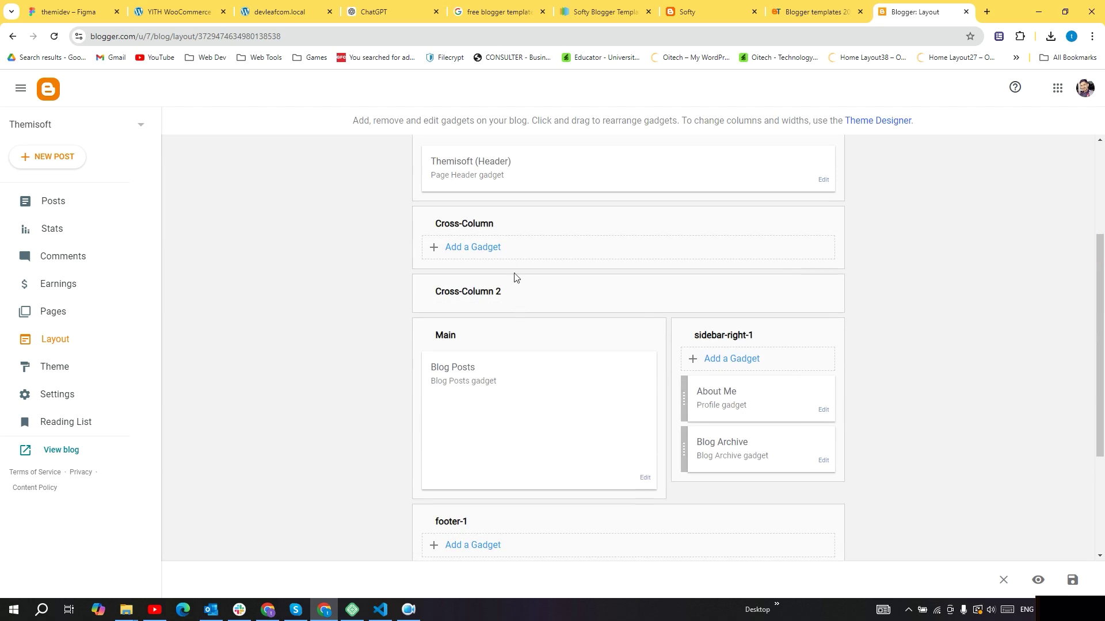
pyautogui.scroll(-2, 516, 276)
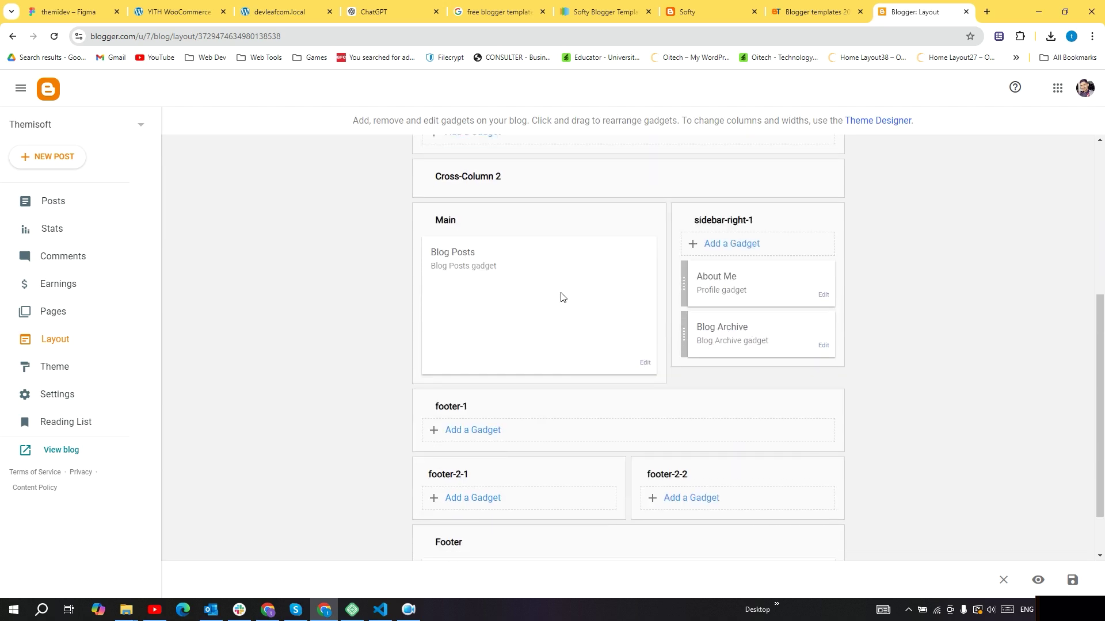
pyautogui.scroll(-2, 512, 308)
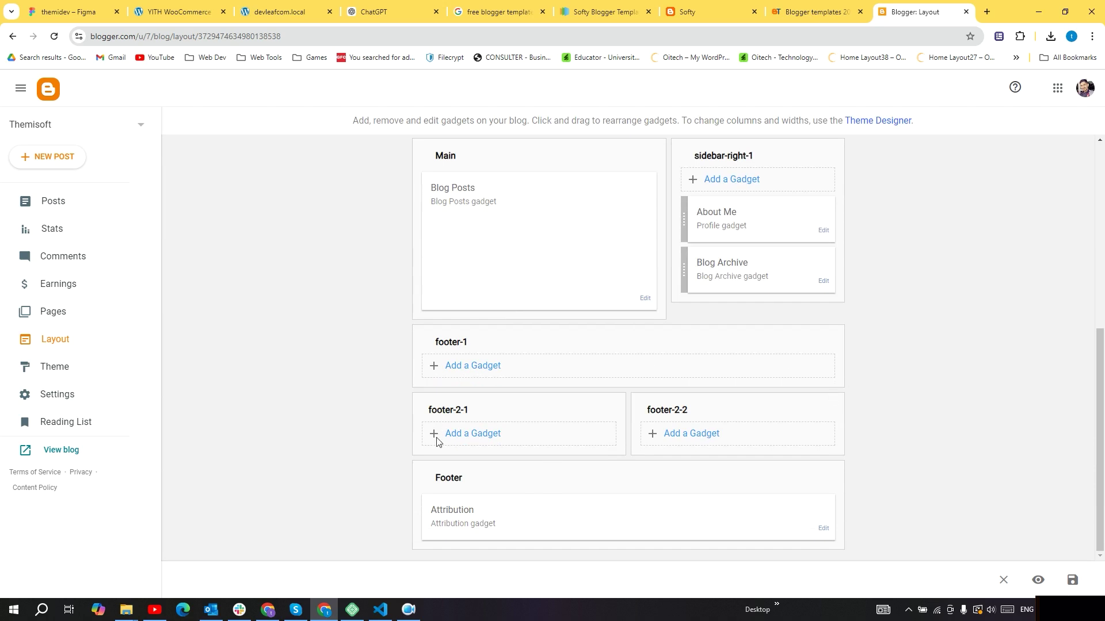
pyautogui.scroll(4, 641, 323)
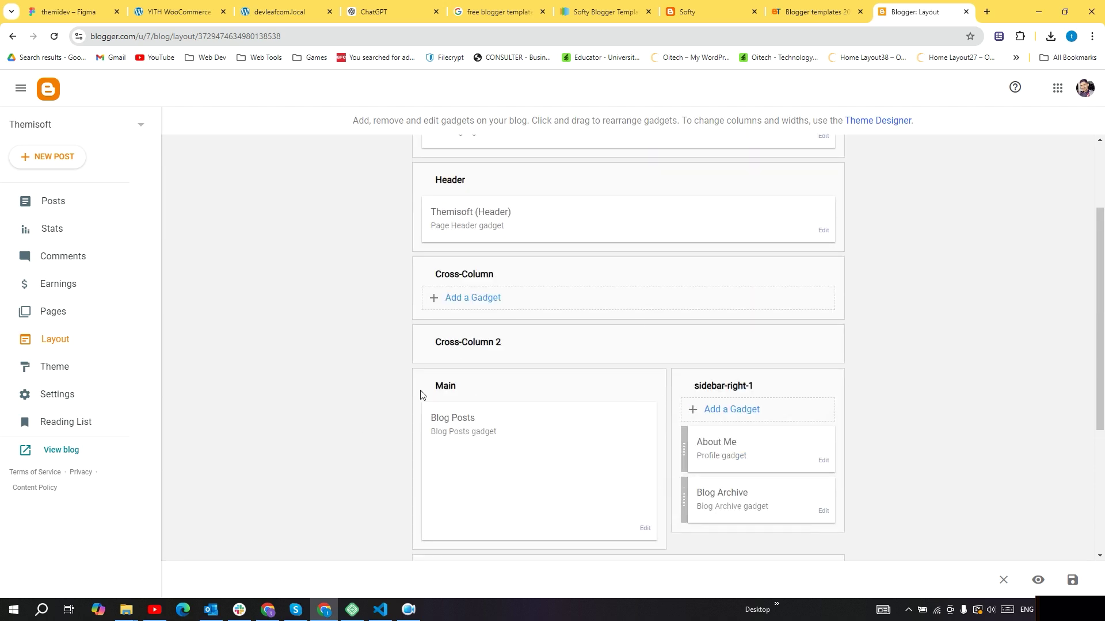
# Open the Theme section and view the additional options for the current theme.
pyautogui.click(75, 372)
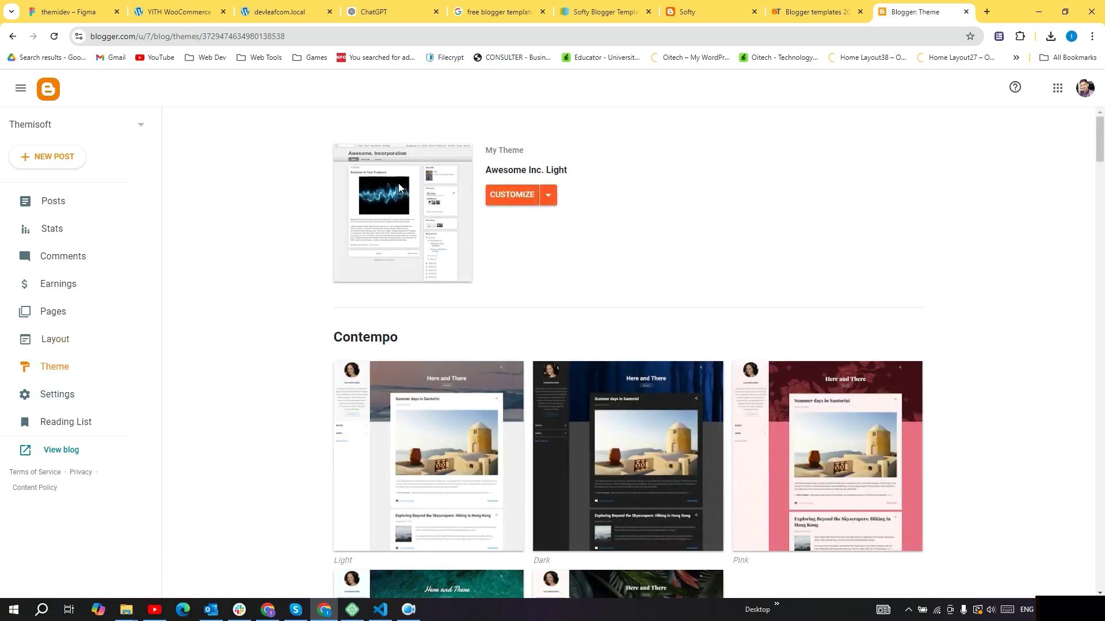
pyautogui.click(548, 197)
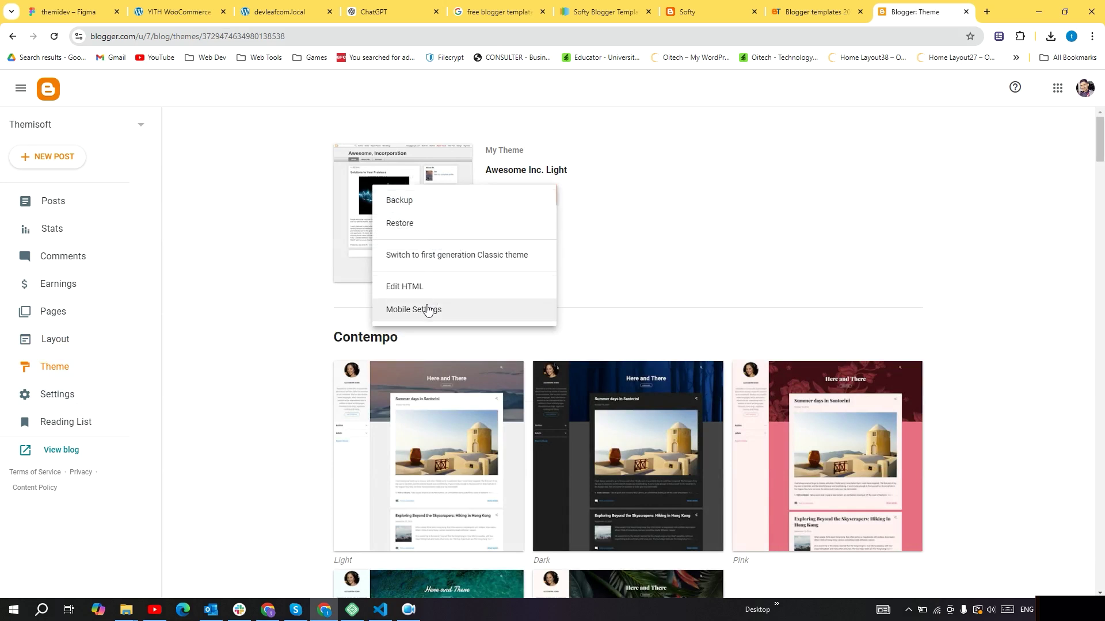
pyautogui.click(249, 246)
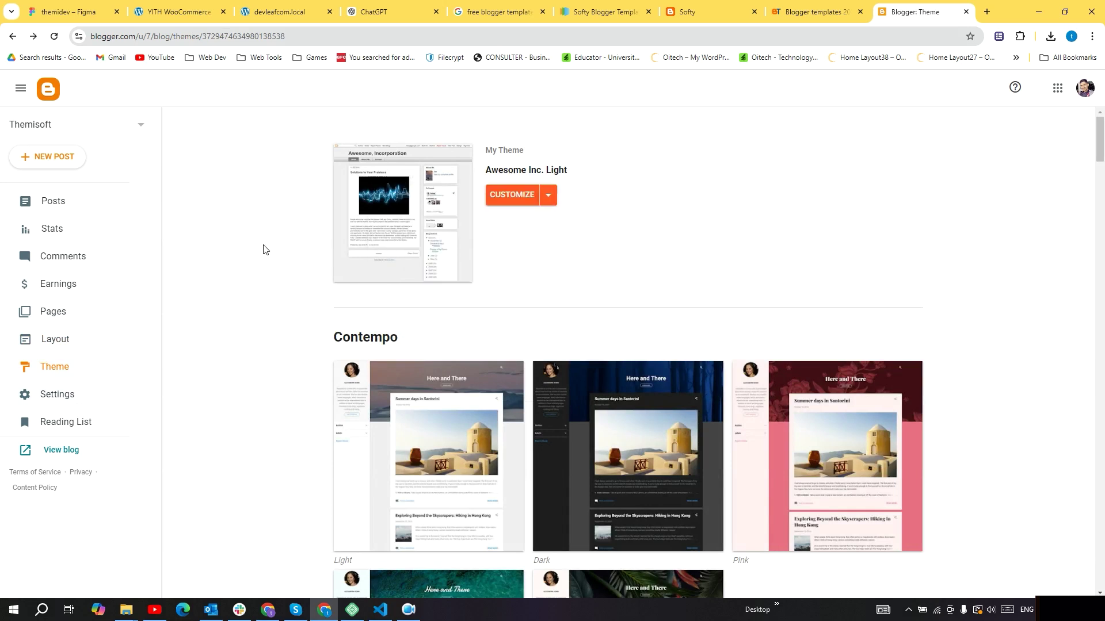
# View the published "Themisoft features" post on the live blog, then return to the dashboard.
pyautogui.click(50, 201)
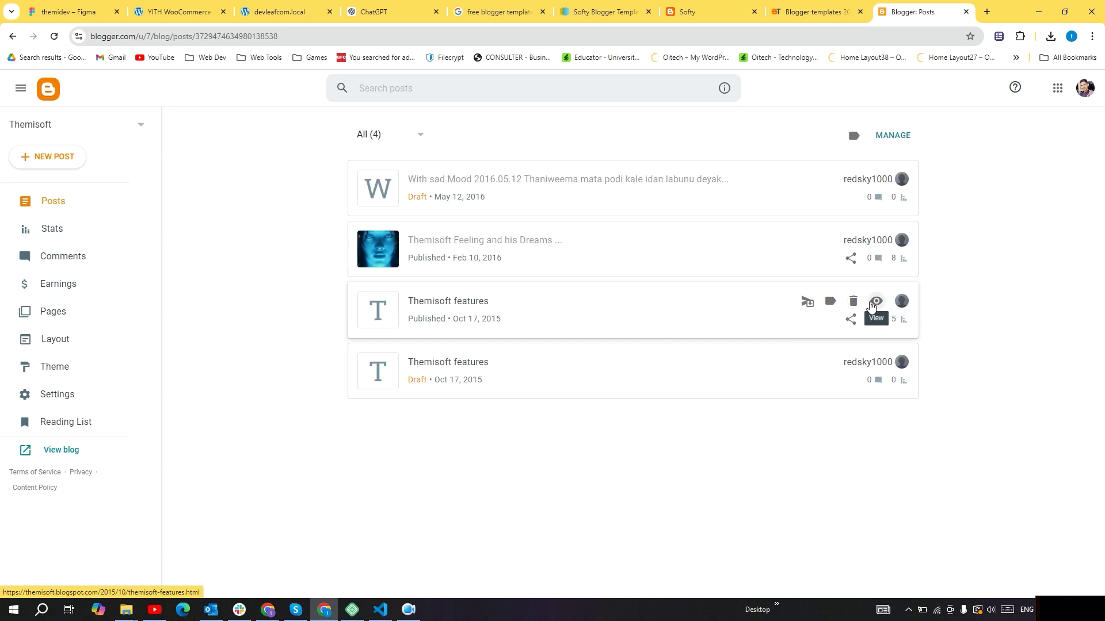
pyautogui.click(874, 302)
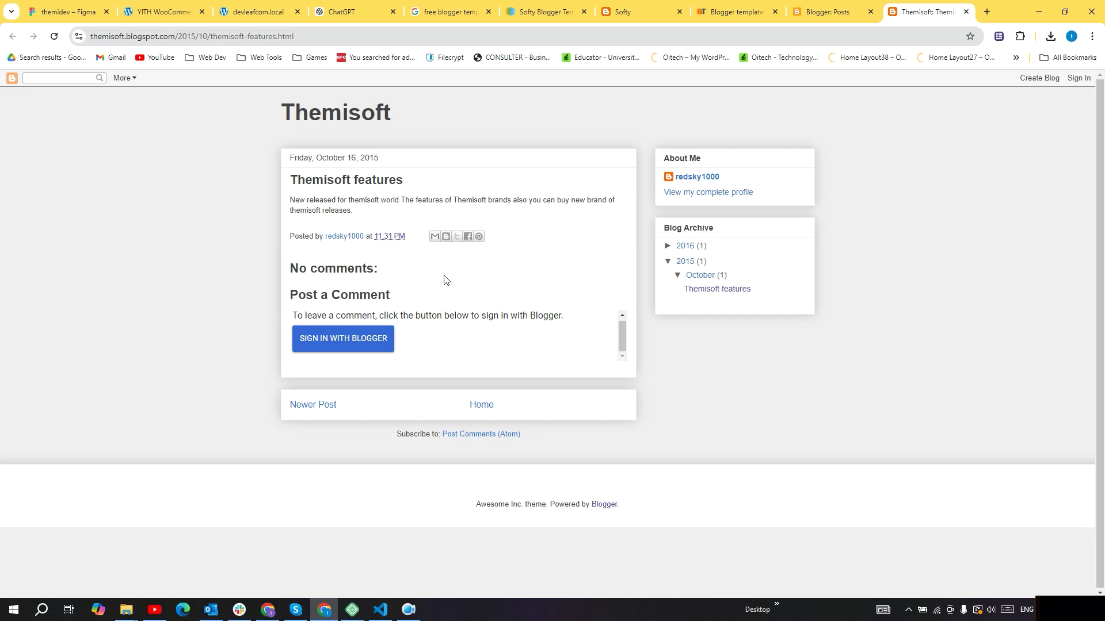
pyautogui.click(803, 14)
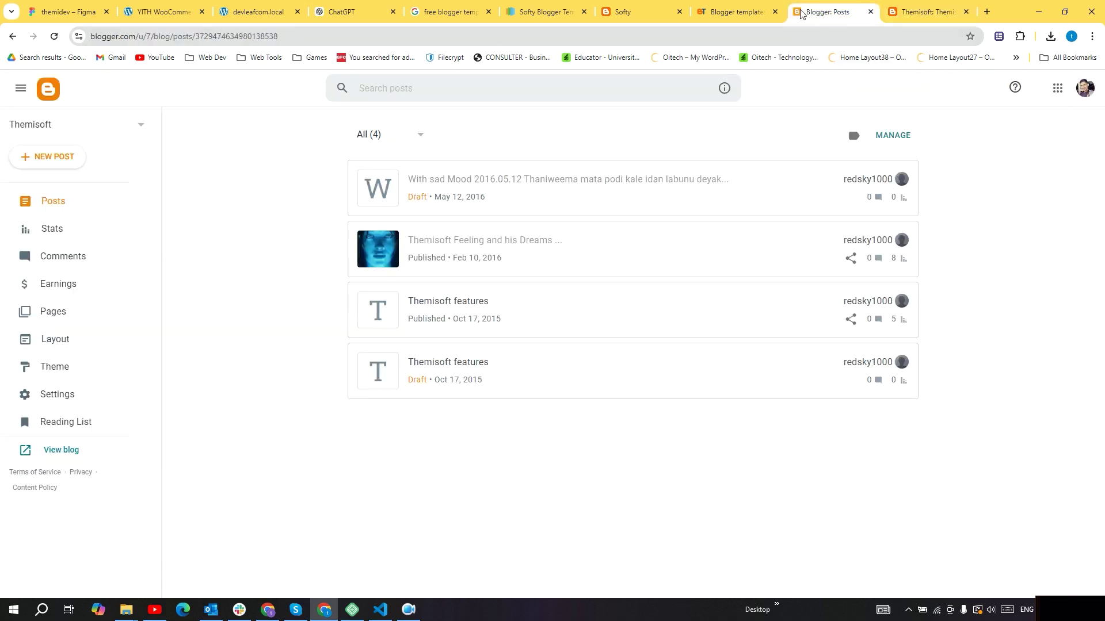
# Browse the theme gallery and select the Dark variant of the Soho theme.
pyautogui.click(67, 365)
pyautogui.scroll(-4, 431, 341)
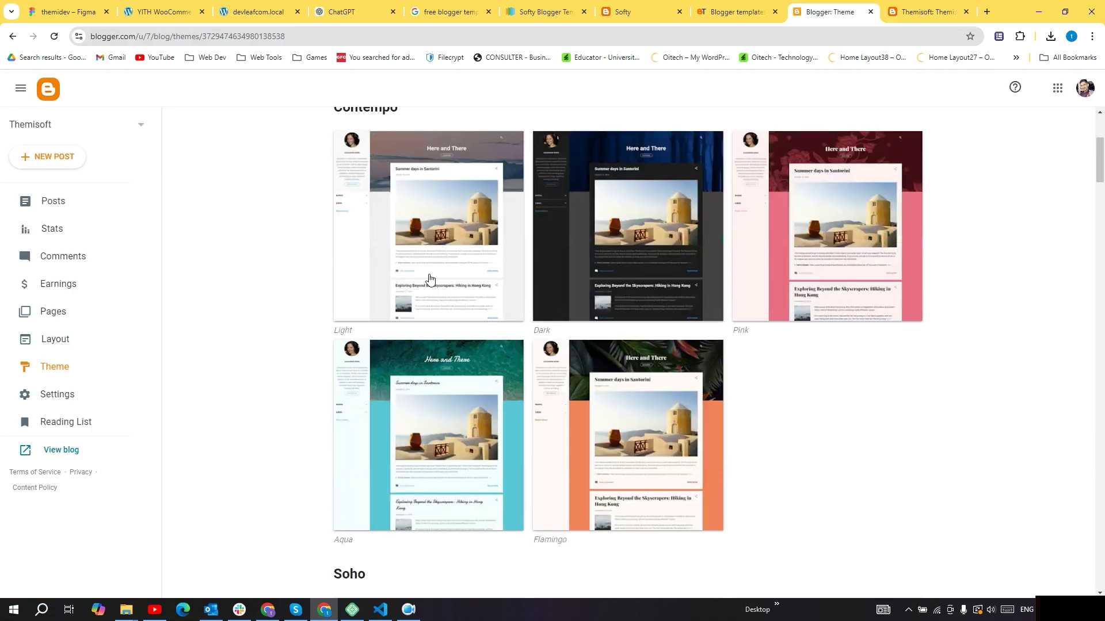
pyautogui.scroll(1, 430, 282)
pyautogui.scroll(-4, 418, 363)
pyautogui.scroll(-4, 602, 423)
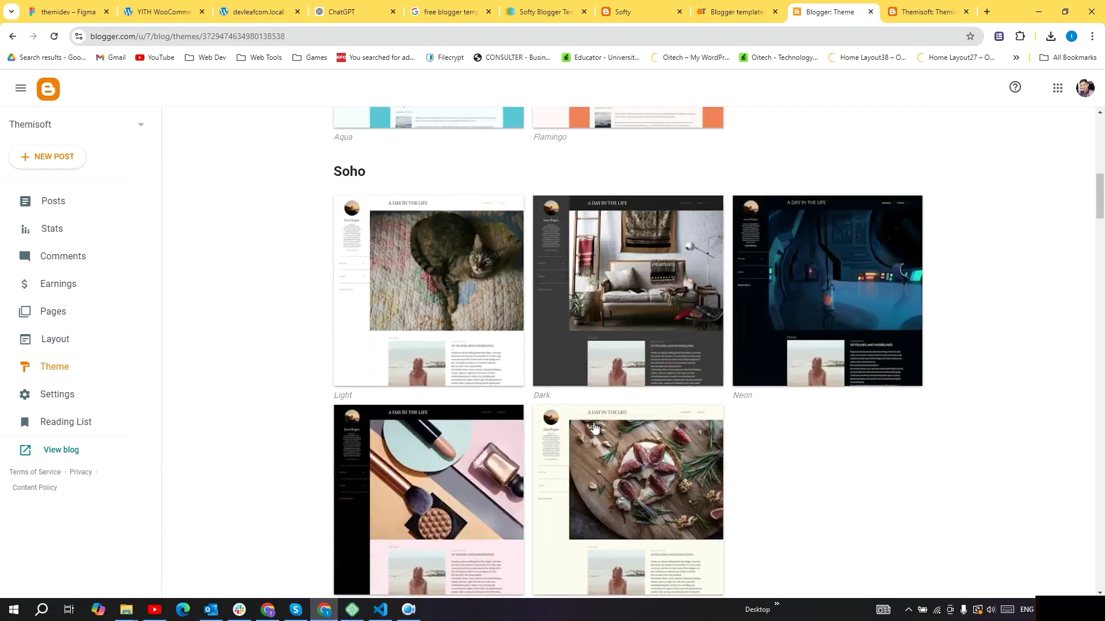
pyautogui.scroll(-3, 583, 414)
pyautogui.scroll(3, 537, 380)
pyautogui.click(623, 301)
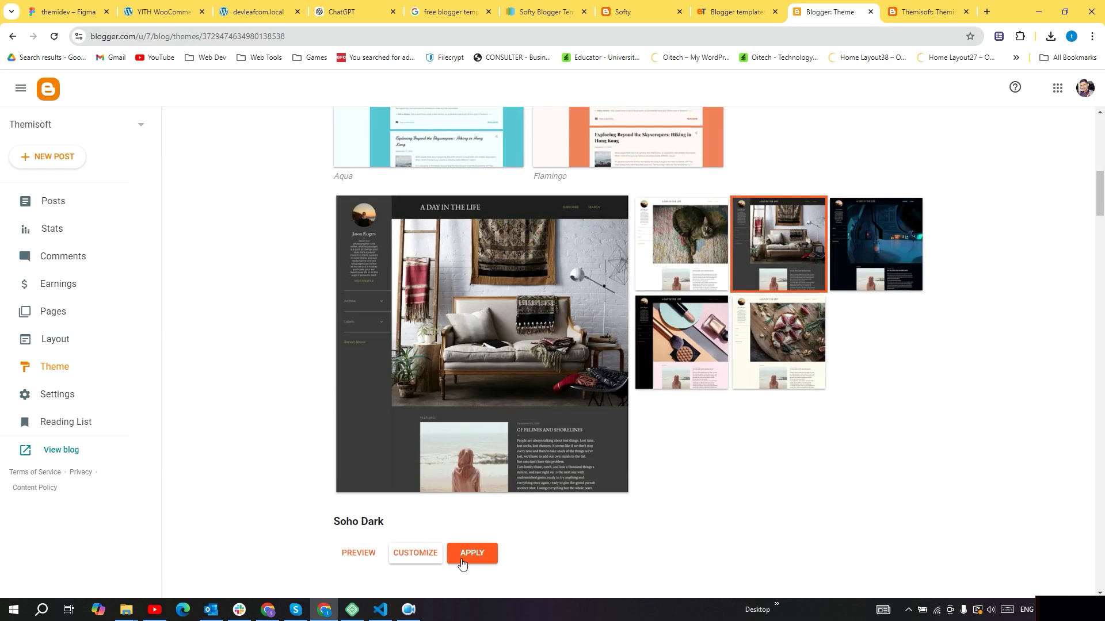
# Apply the Soho Dark theme to the blog, downloading a backup of the current theme first.
pyautogui.click(462, 555)
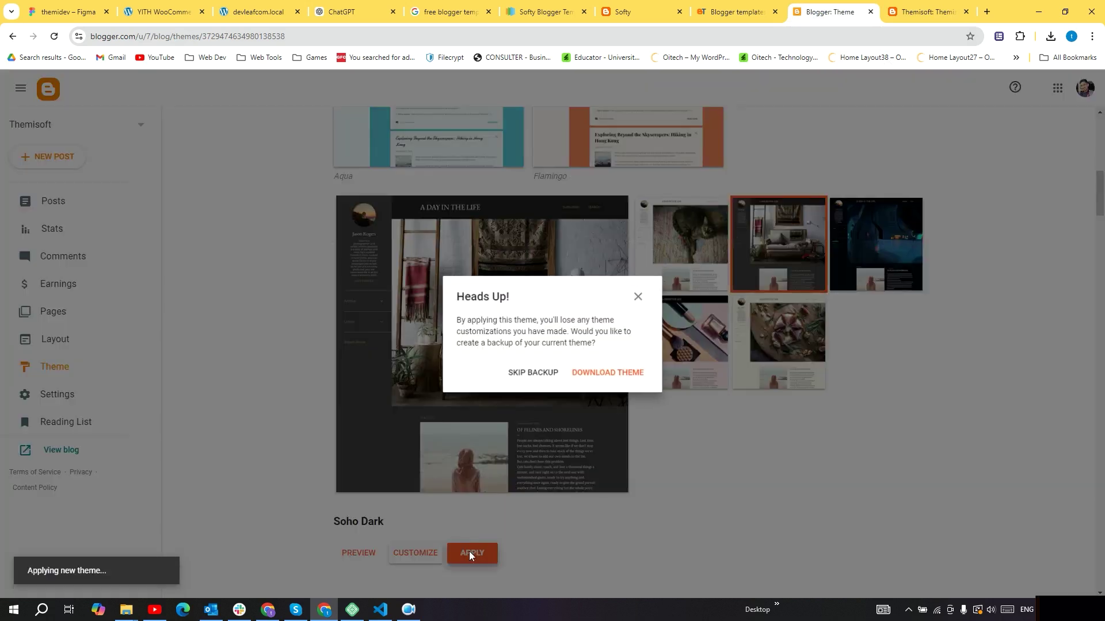
pyautogui.click(589, 376)
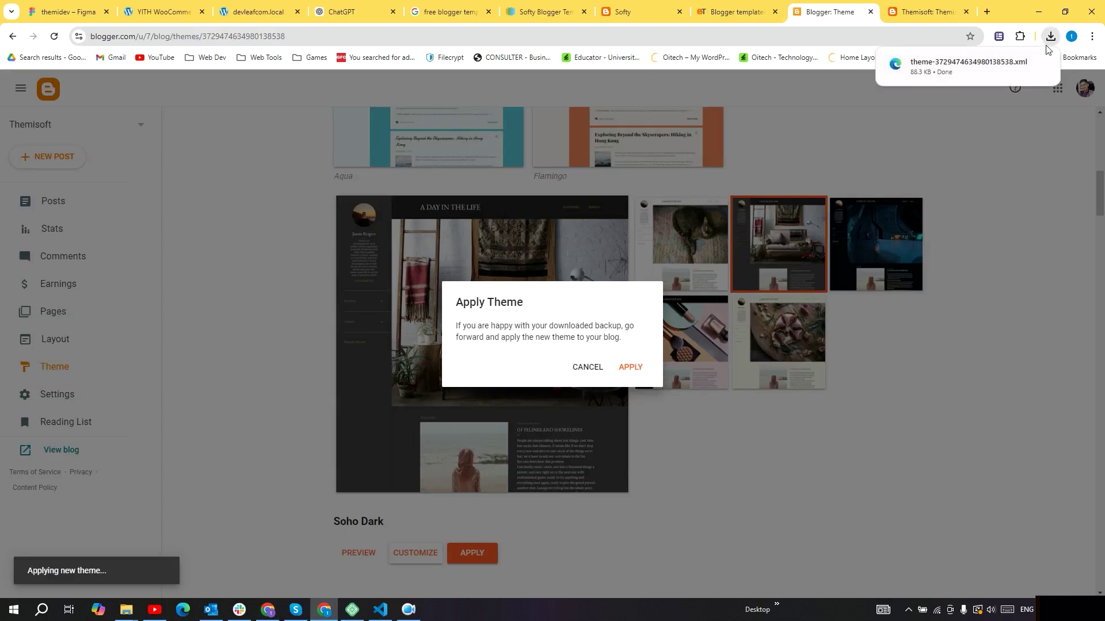
pyautogui.click(632, 368)
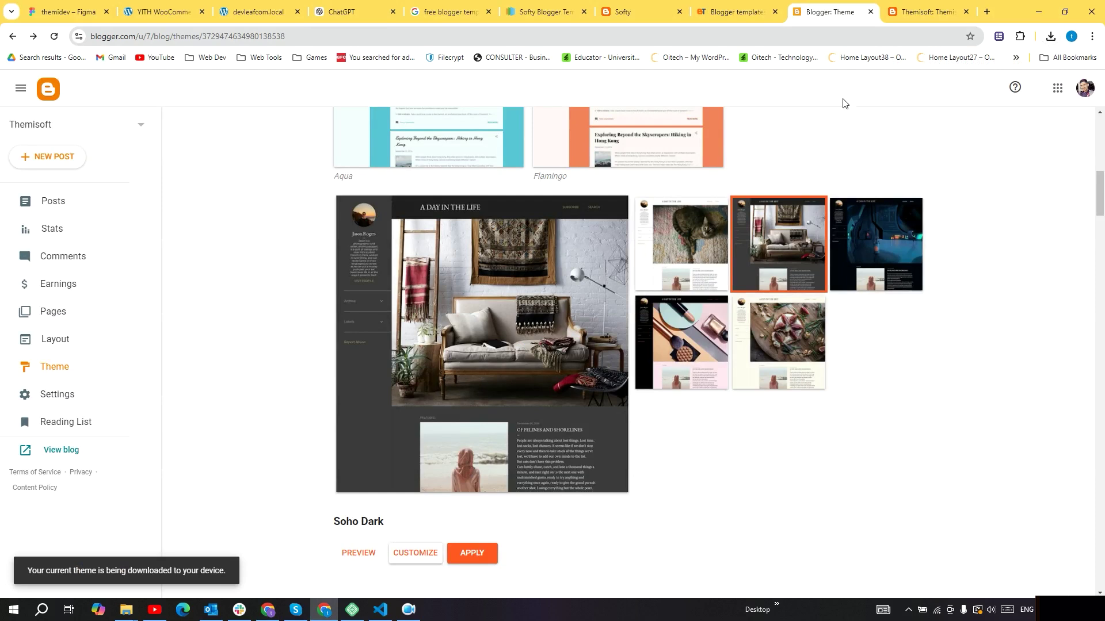
# Reload the live "Themisoft features" post and examine its appearance with the new theme.
pyautogui.click(894, 16)
pyautogui.click(54, 36)
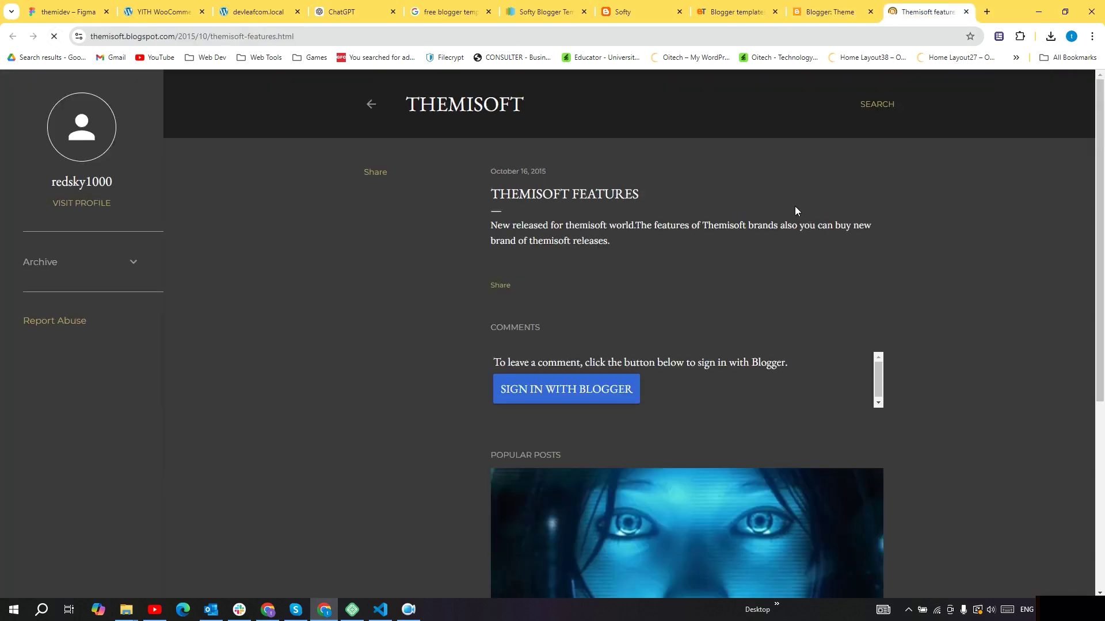
pyautogui.scroll(-4, 732, 290)
pyautogui.scroll(-2, 732, 290)
pyautogui.scroll(5, 642, 307)
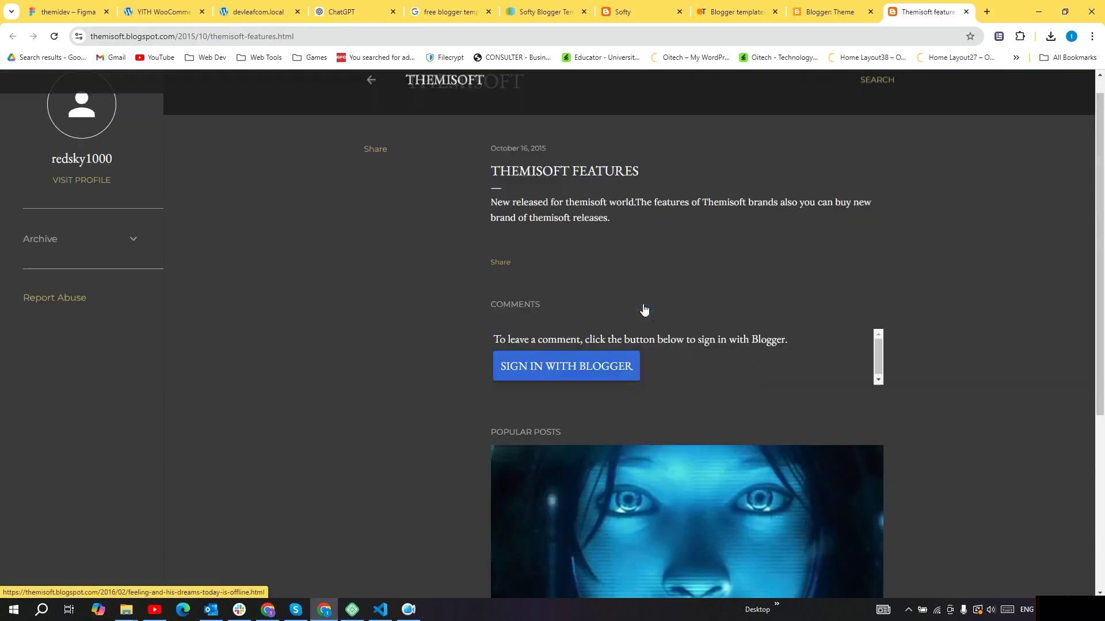
# Check the Archive list in the live blog's sidebar, then return to the Blogger dashboard.
pyautogui.click(135, 268)
pyautogui.click(137, 268)
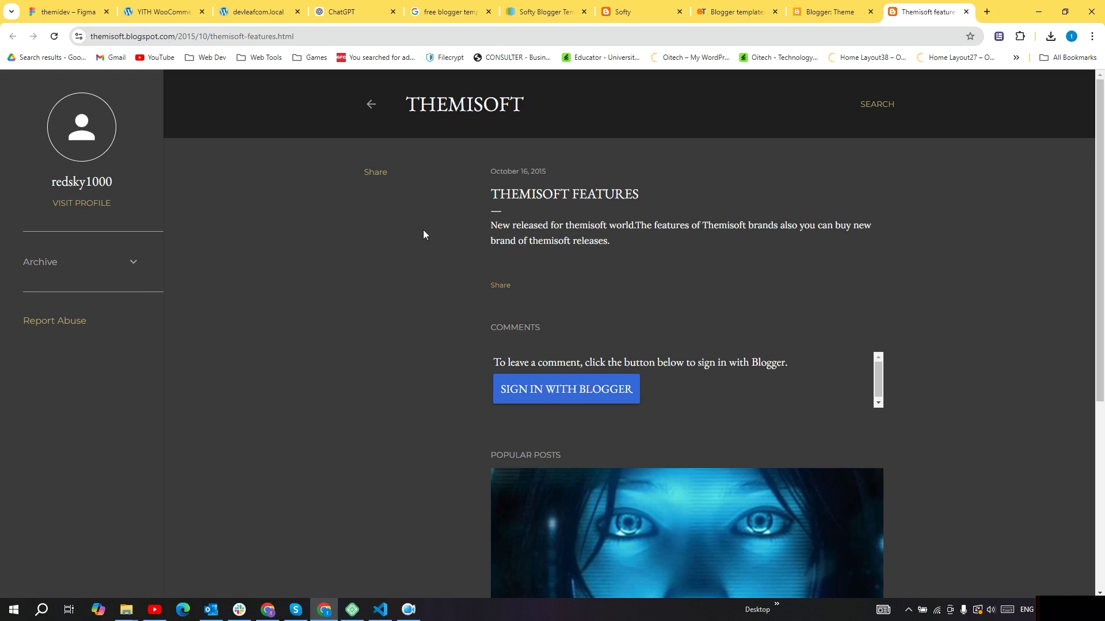
pyautogui.click(823, 8)
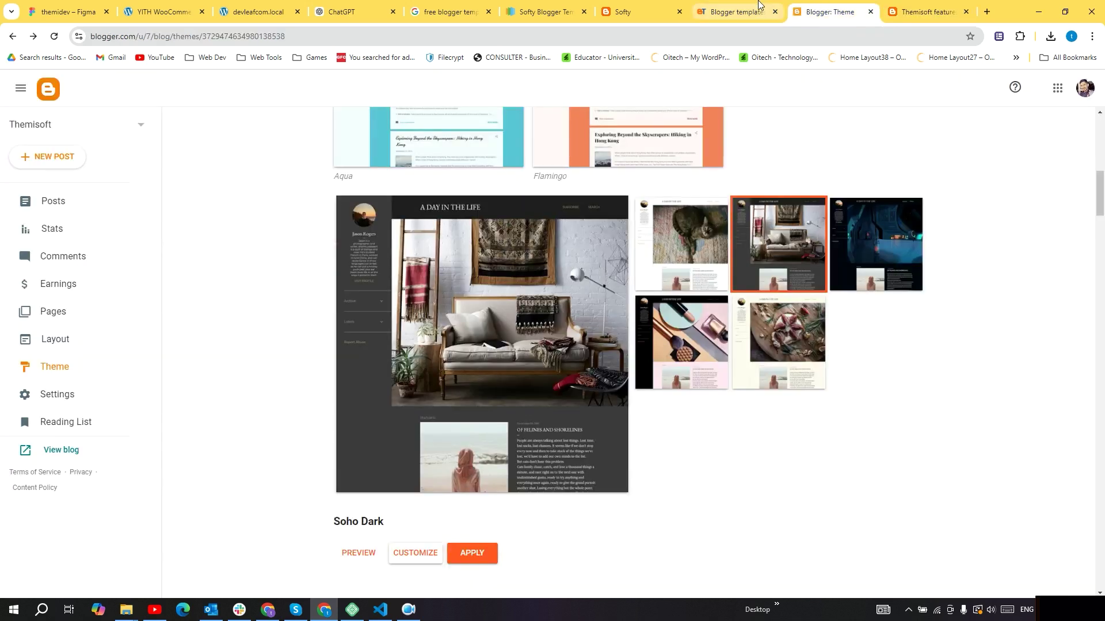
# Open the blog's Settings and review its sections from Basic and Privacy through Crawlers and indexing, Manage Blog and Site feed.
pyautogui.click(63, 391)
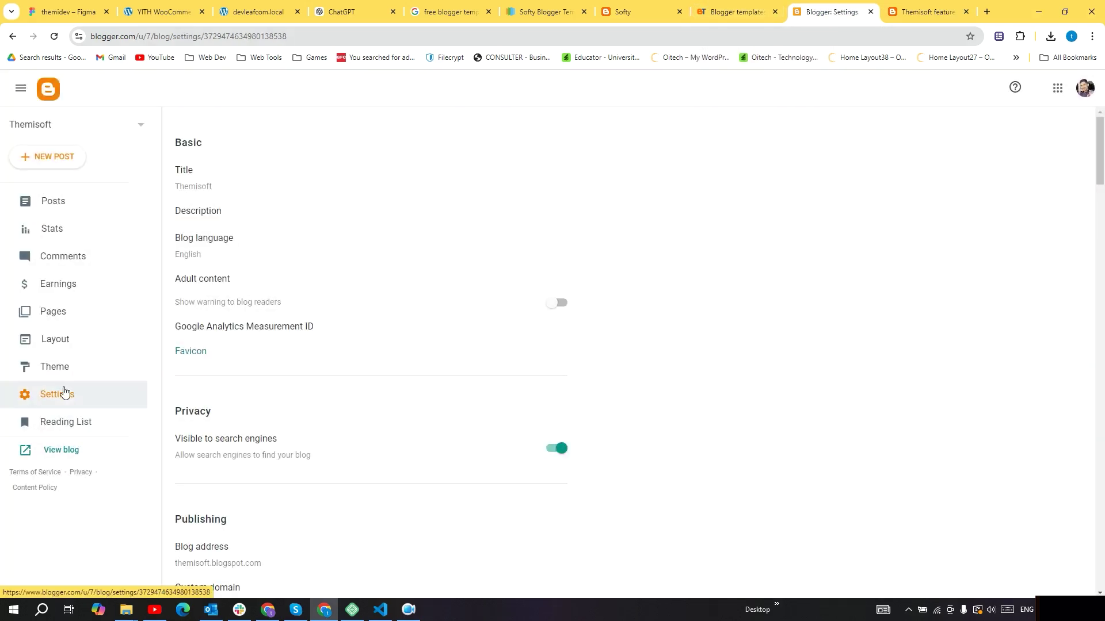
pyautogui.scroll(-4, 303, 296)
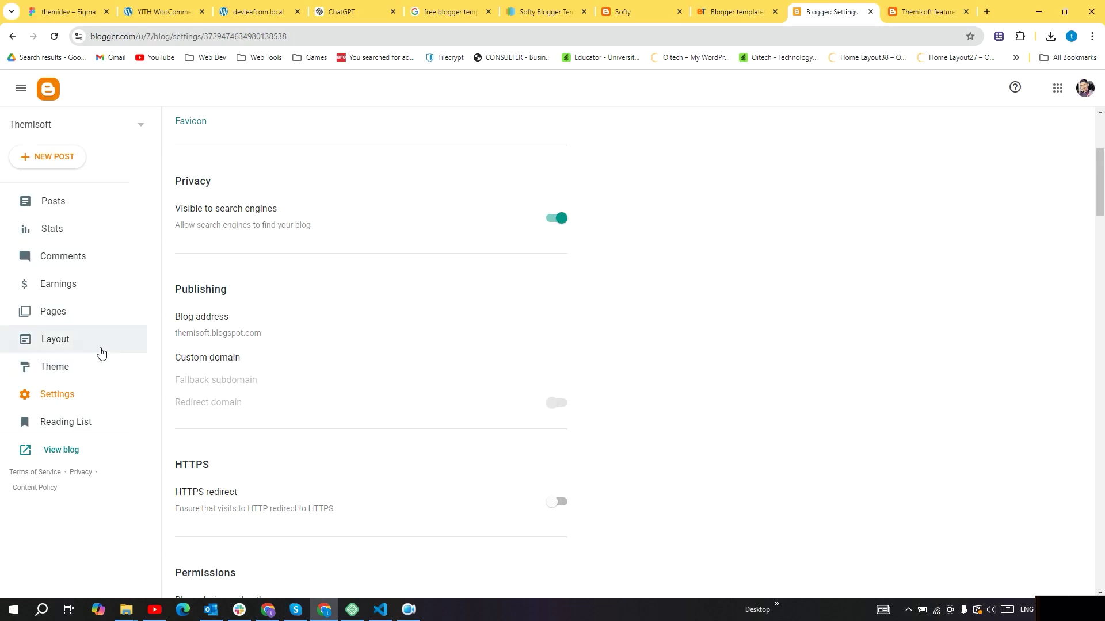
pyautogui.scroll(-4, 260, 394)
pyautogui.scroll(-18, 260, 393)
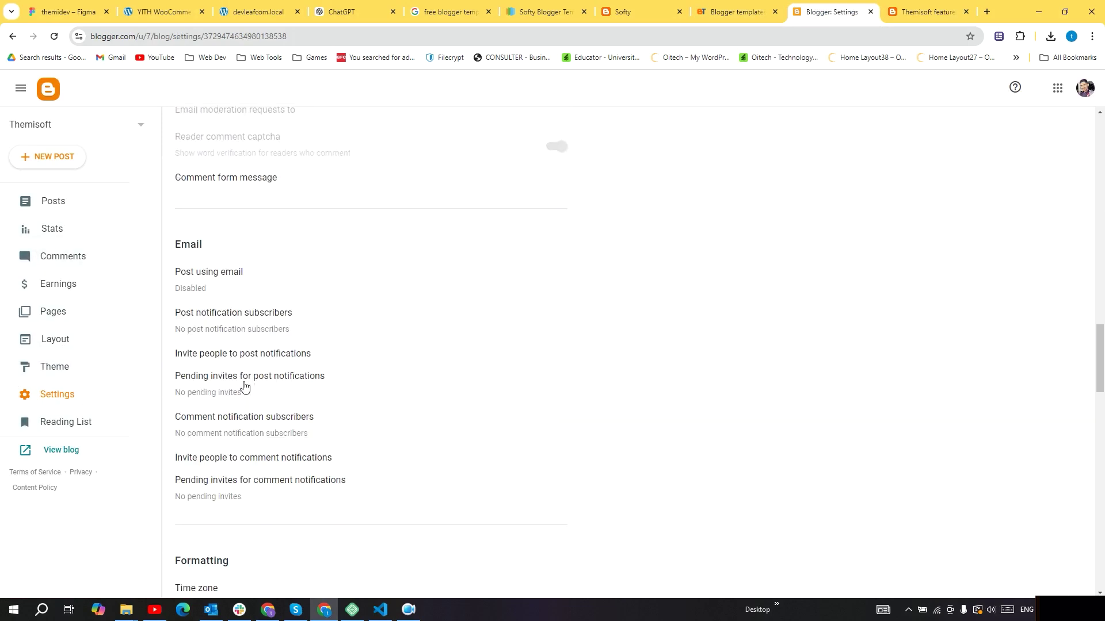
pyautogui.scroll(-12, 244, 386)
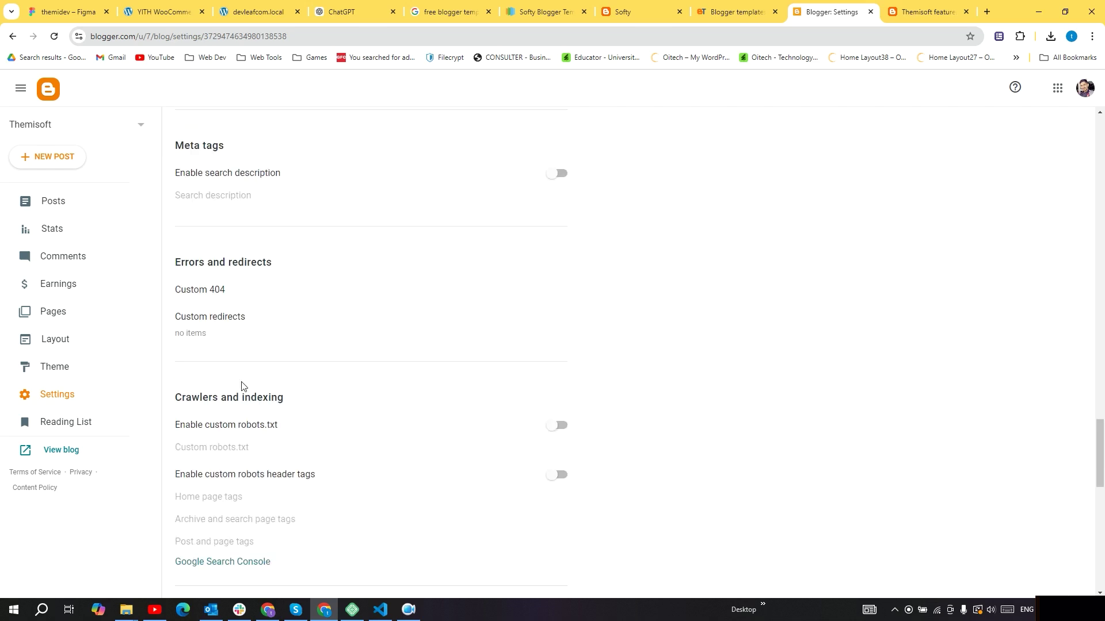
pyautogui.scroll(-10, 269, 394)
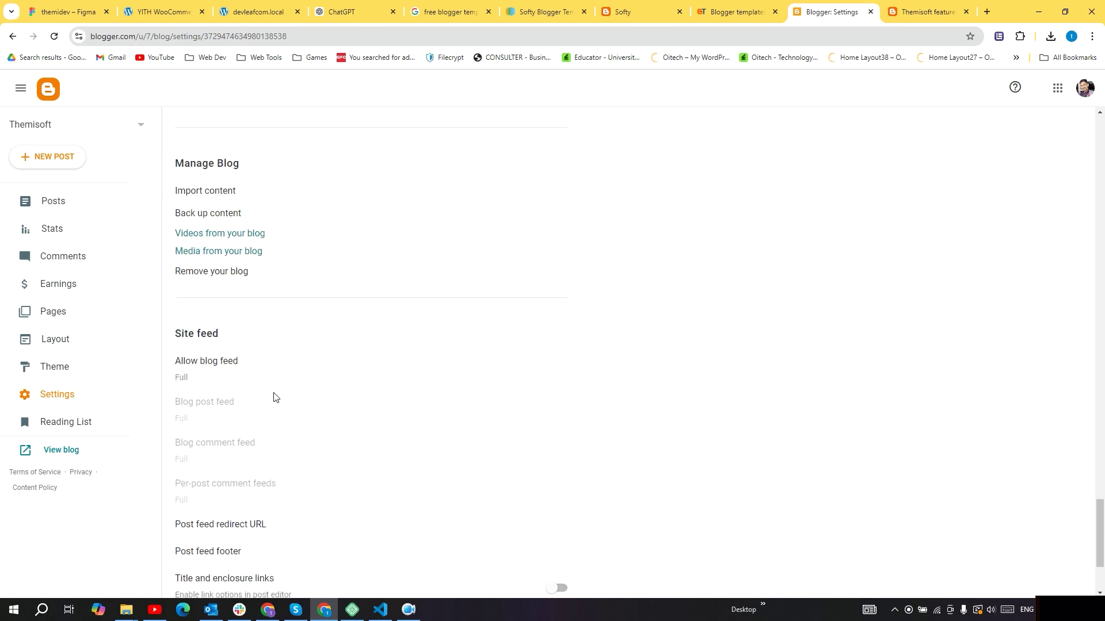
pyautogui.scroll(10, 357, 434)
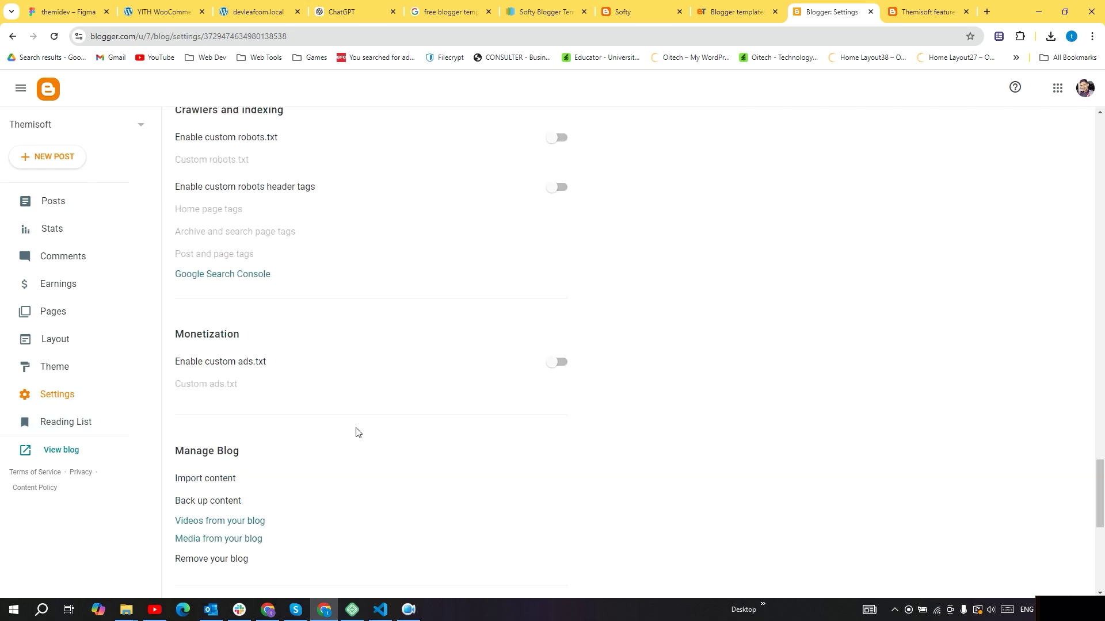
pyautogui.moveTo(1097, 464); pyautogui.dragTo(1069, 145)
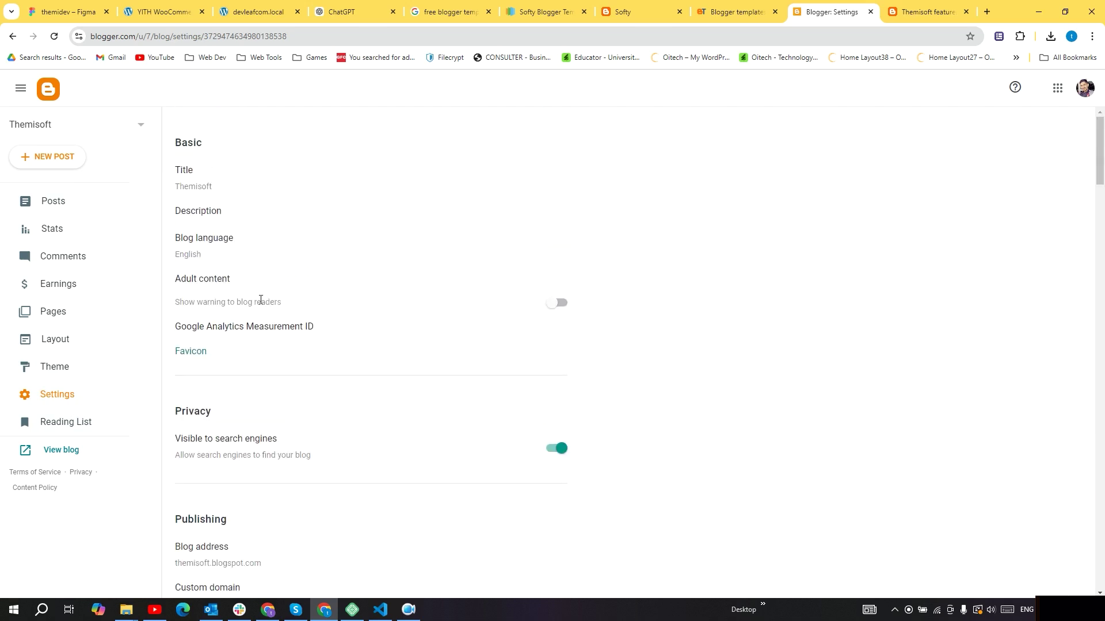
pyautogui.scroll(-3, 184, 400)
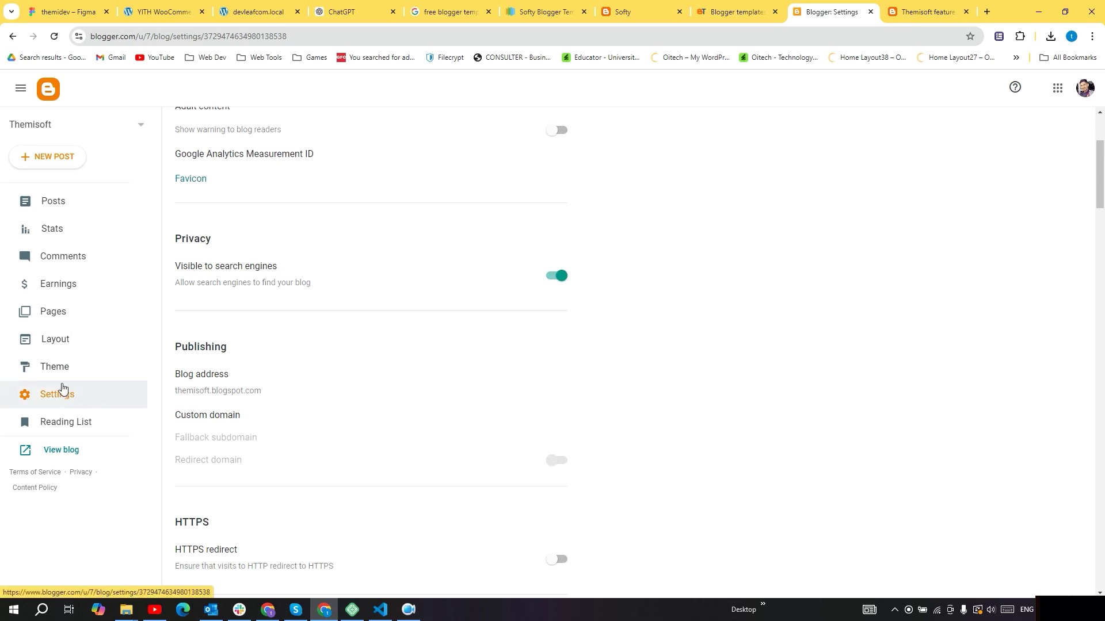
# Compare the live blog with the Softy demo and view the Softy Blogger Template page, dismissing its ad.
pyautogui.click(894, 5)
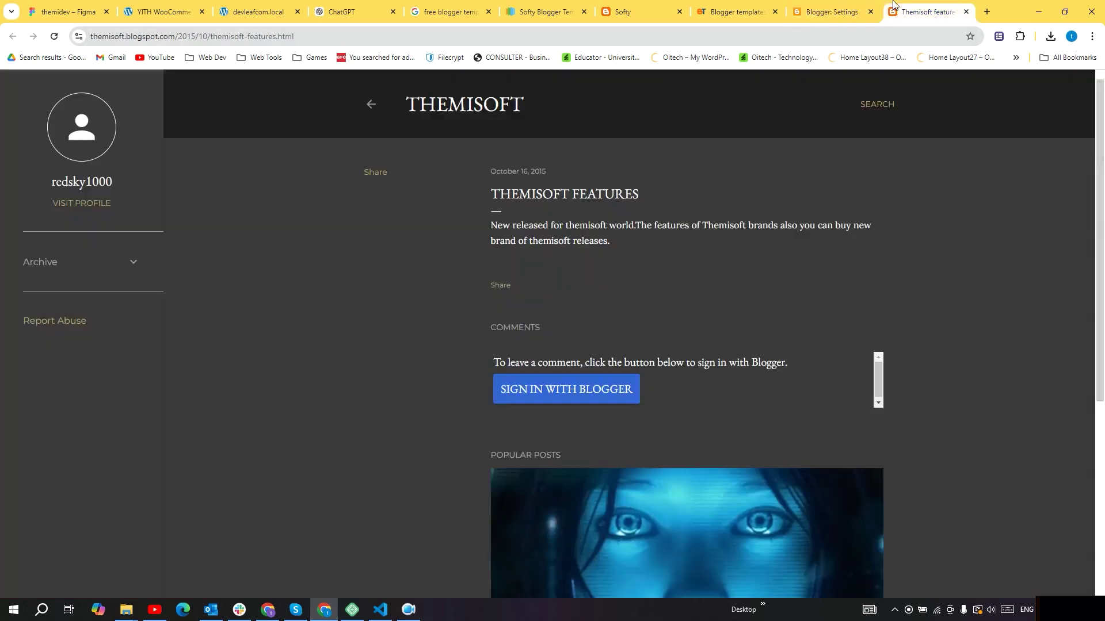
pyautogui.click(667, 16)
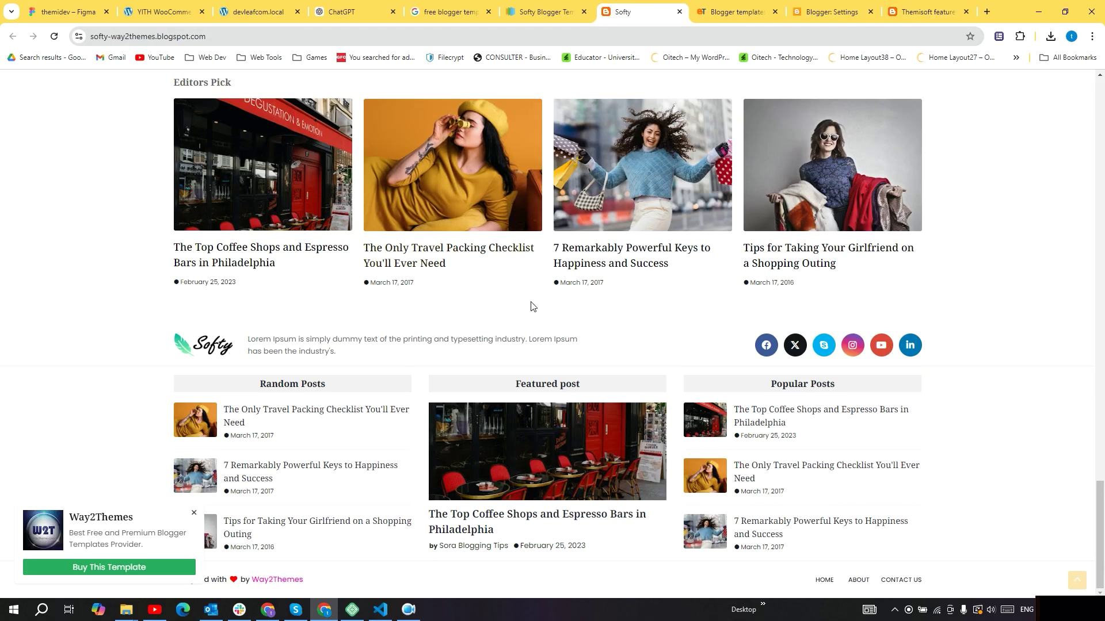
pyautogui.scroll(4, 602, 348)
pyautogui.scroll(10, 602, 345)
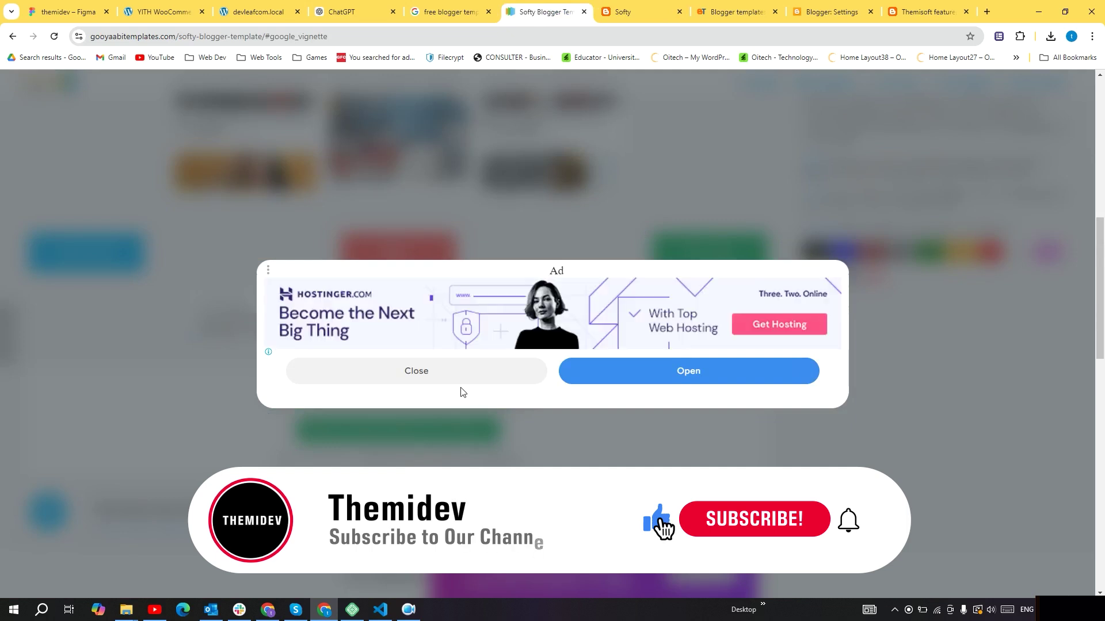
pyautogui.click(458, 377)
pyautogui.scroll(10, 209, 277)
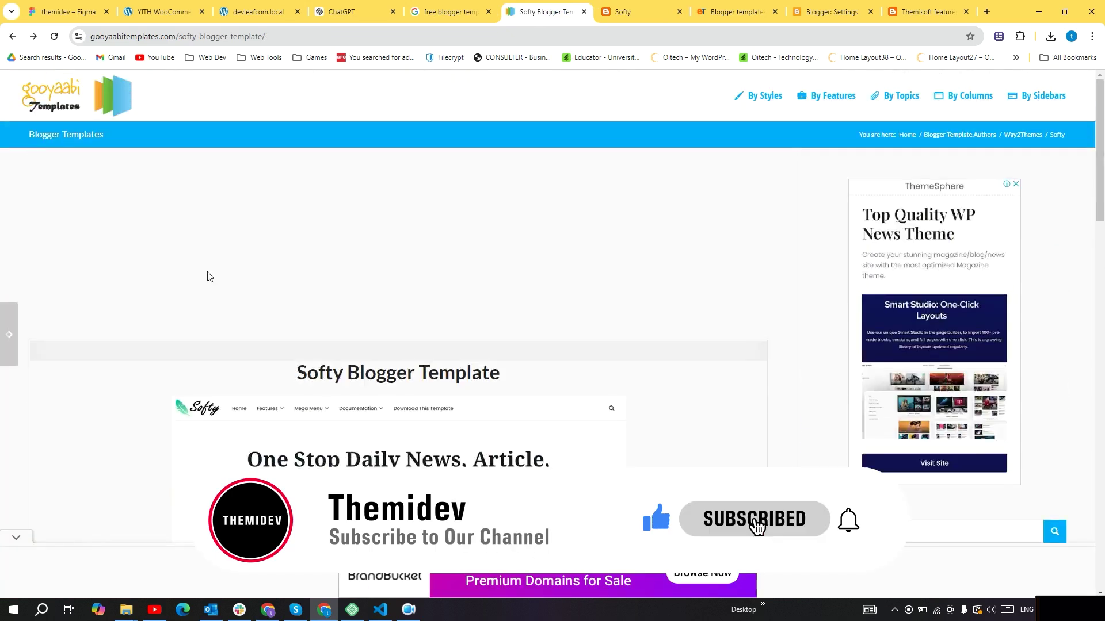
# Open the gooyaabitemplates.com site from the "free blogger templates download" Google results and close the earlier tab of that site.
pyautogui.click(12, 36)
pyautogui.click(453, 8)
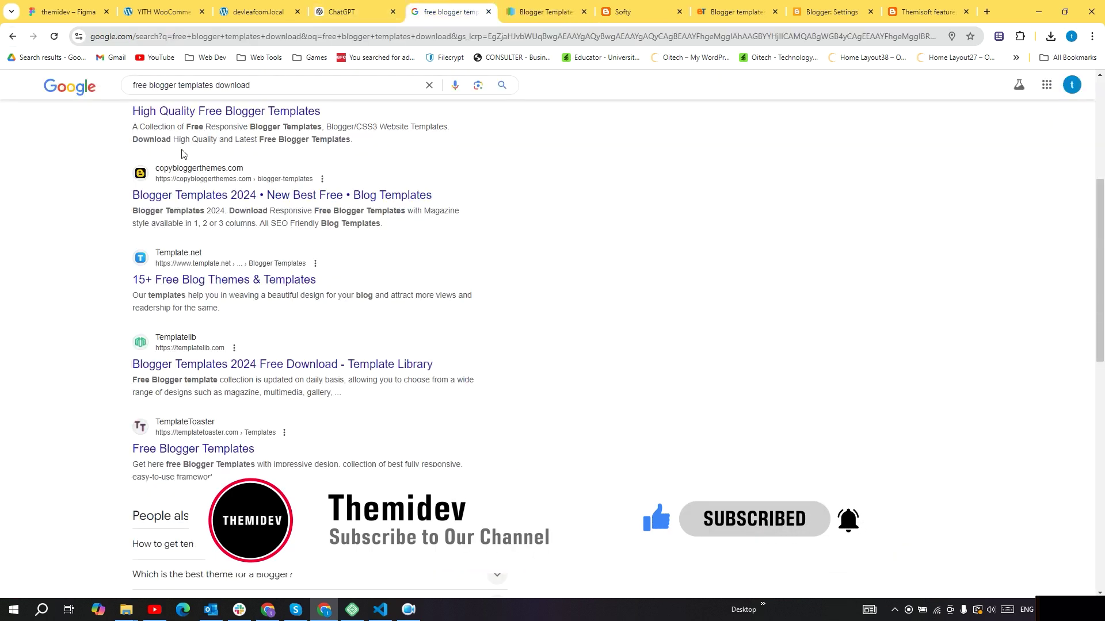
pyautogui.scroll(5, 219, 230)
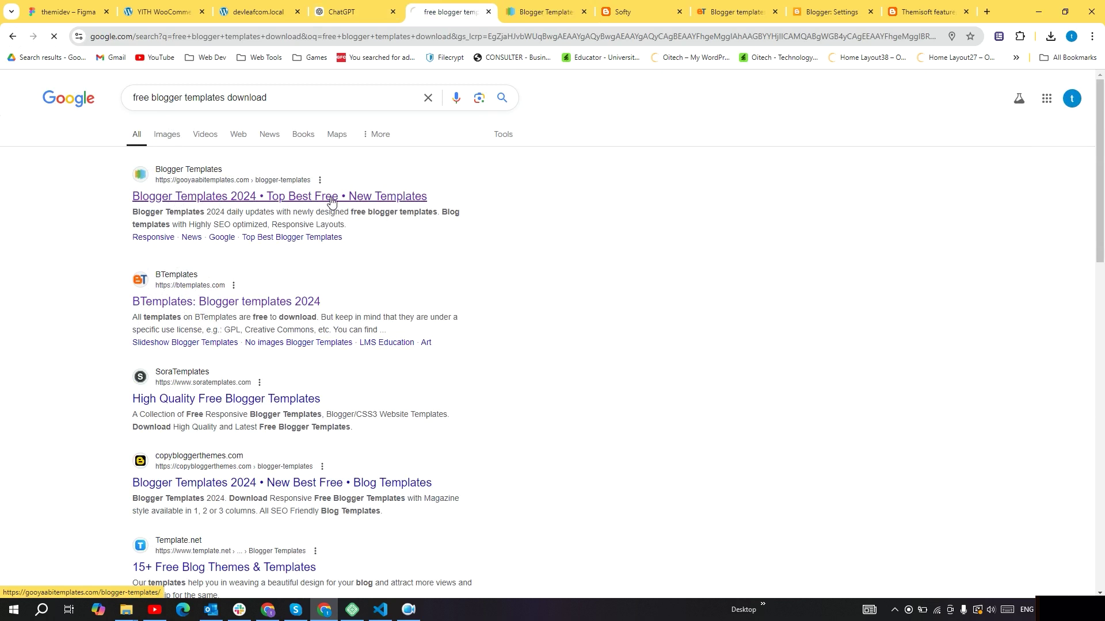
pyautogui.click(583, 12)
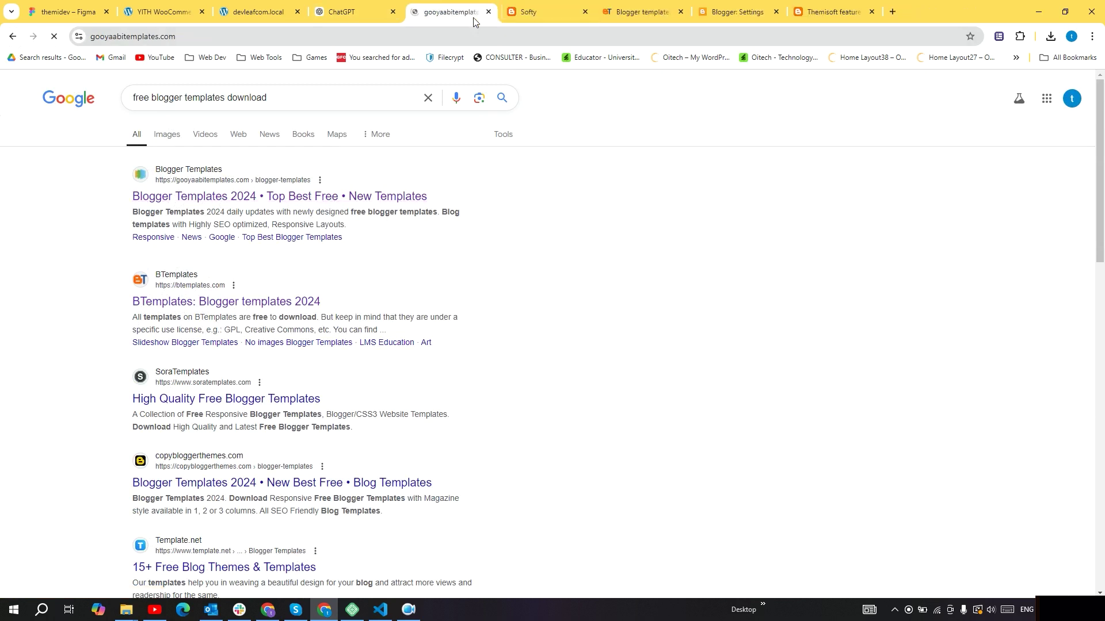
# Browse the gooyaabitemplates.com gallery and open the Le Blog template's page.
pyautogui.scroll(-4, 392, 244)
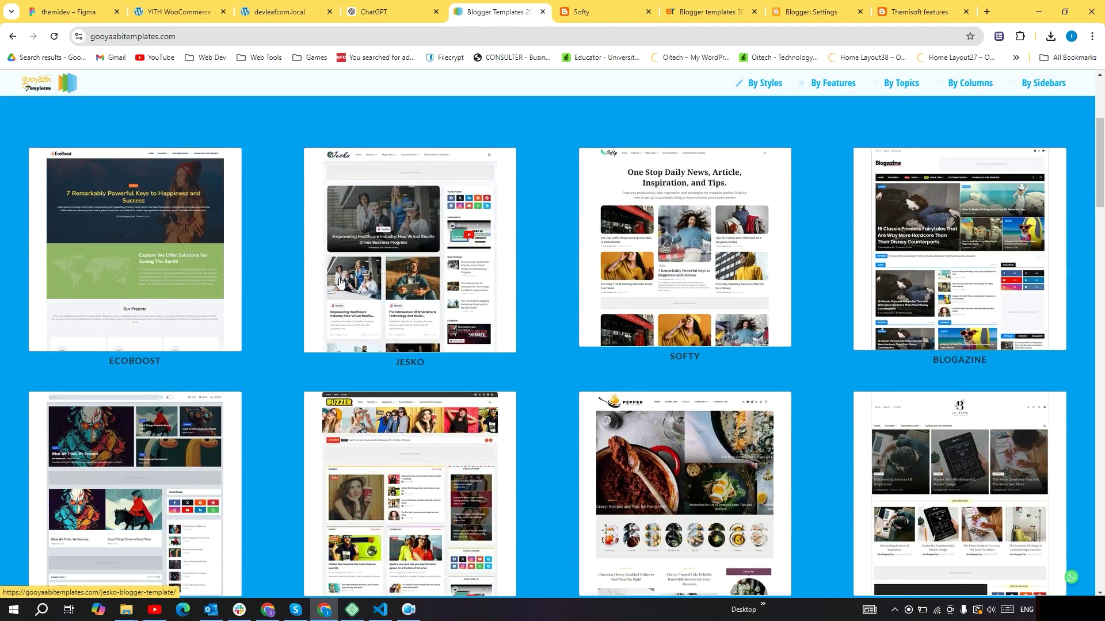
pyautogui.scroll(-4, 168, 329)
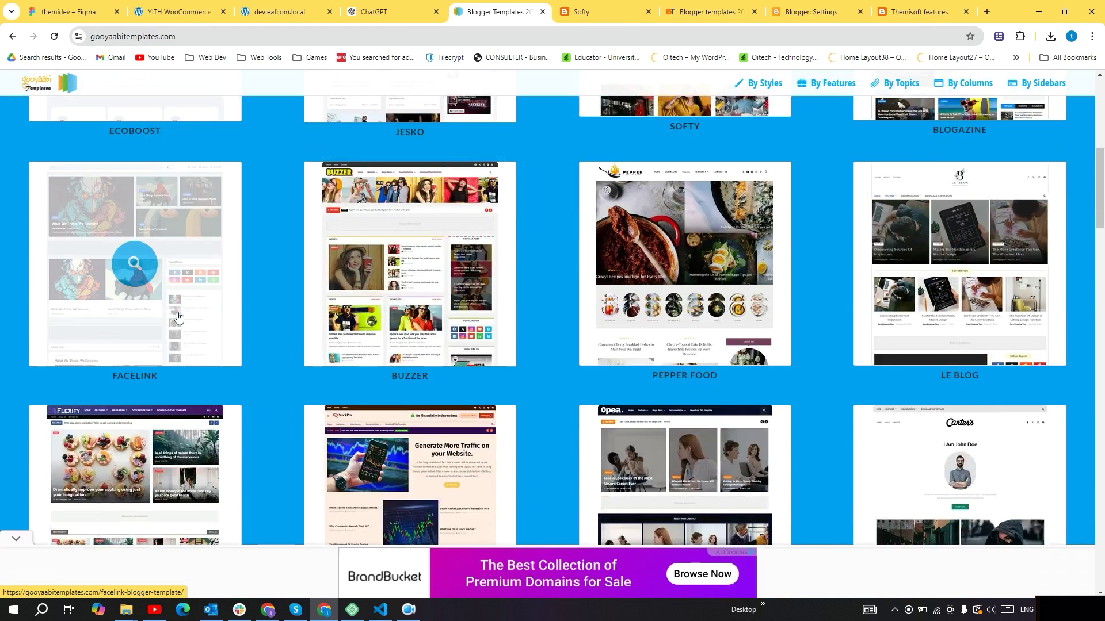
pyautogui.click(965, 262)
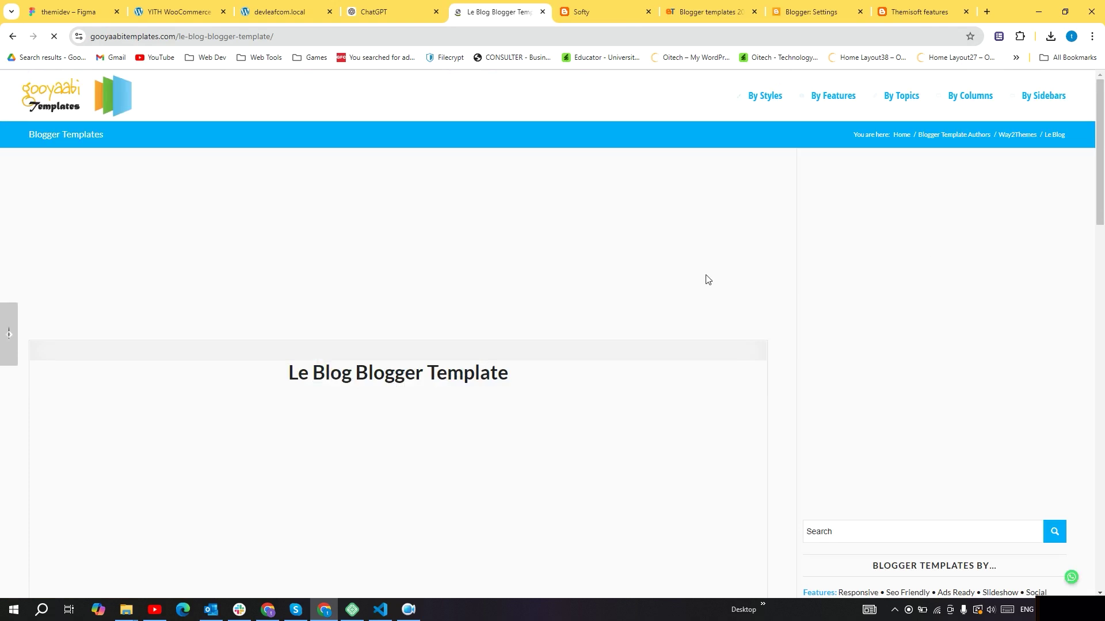
# Open the live preview of the Le Blog template and examine its header, featured posts and sidebar.
pyautogui.scroll(-5, 541, 294)
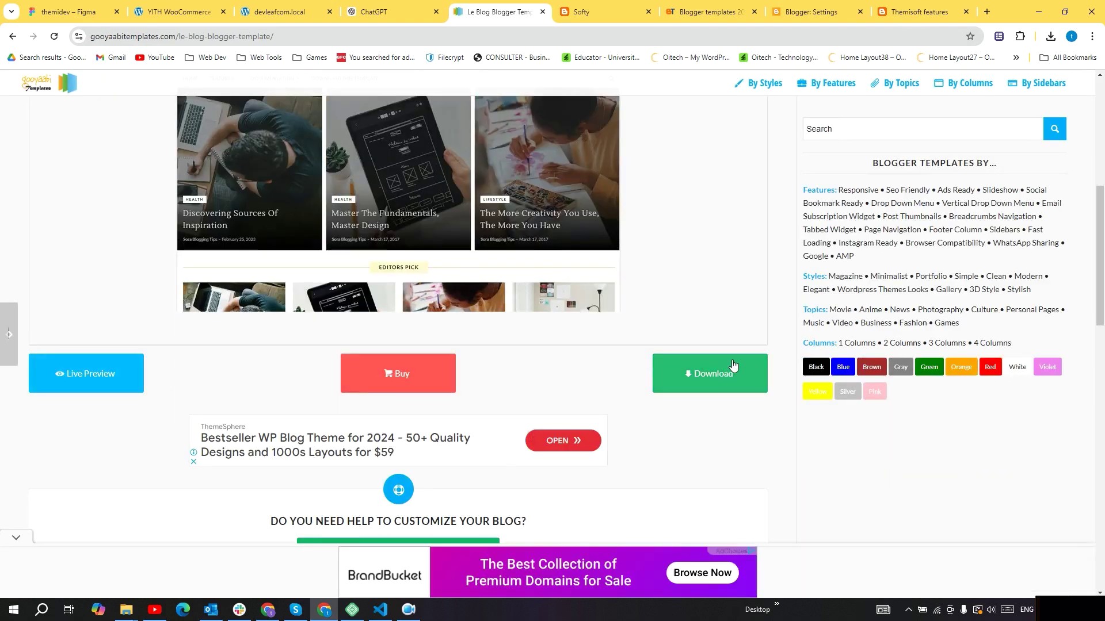
pyautogui.click(110, 384)
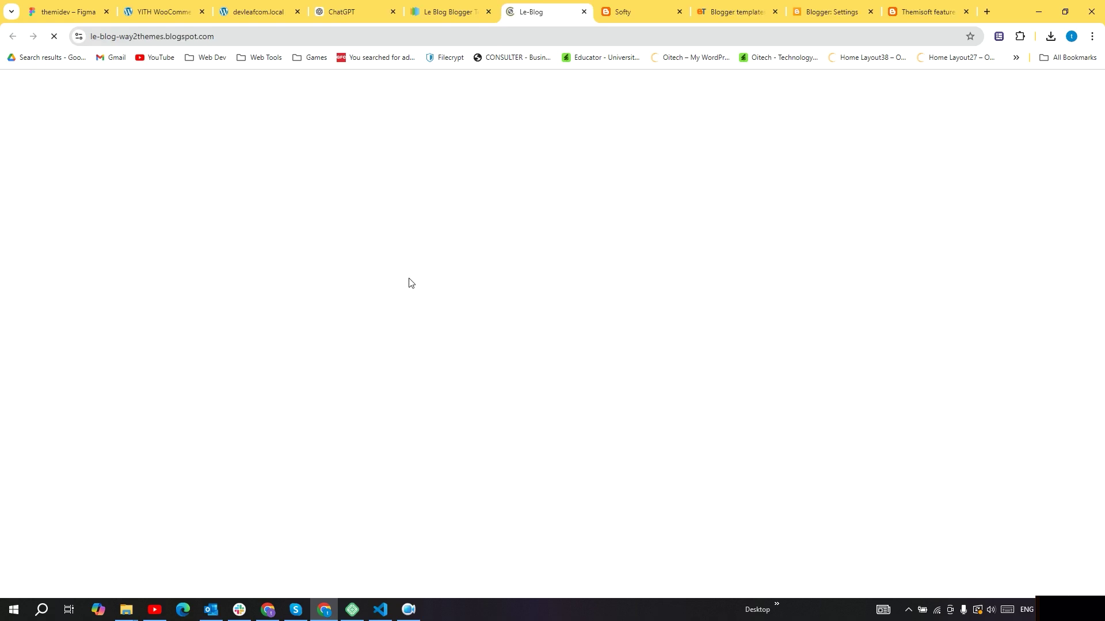
pyautogui.scroll(-5, 406, 282)
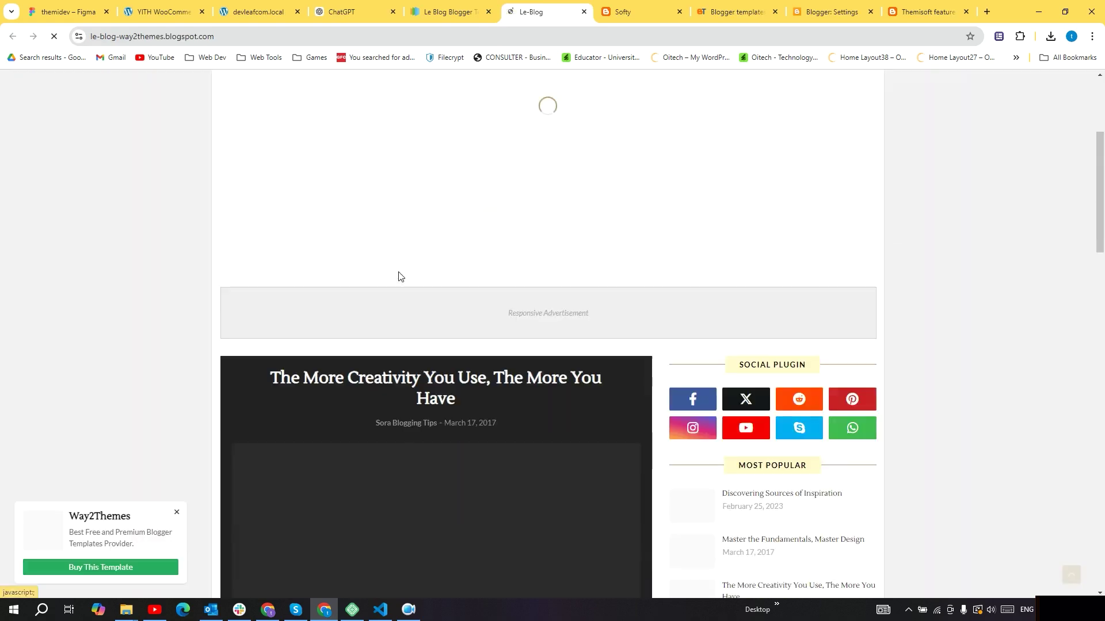
pyautogui.scroll(5, 398, 277)
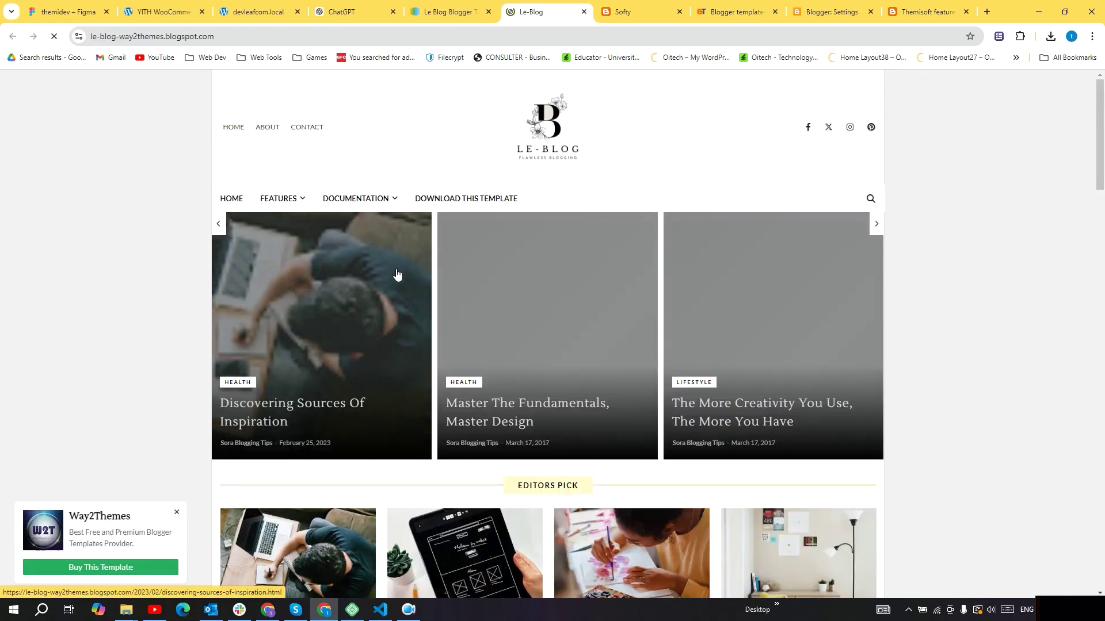
pyautogui.scroll(-9, 748, 322)
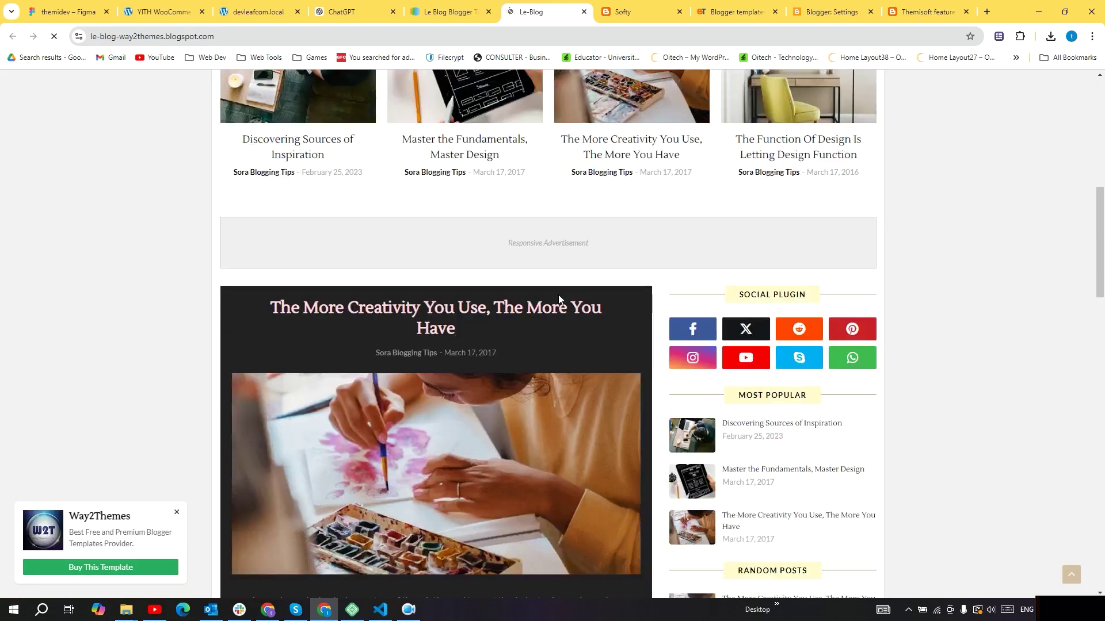
pyautogui.scroll(5, 561, 299)
pyautogui.scroll(4, 558, 294)
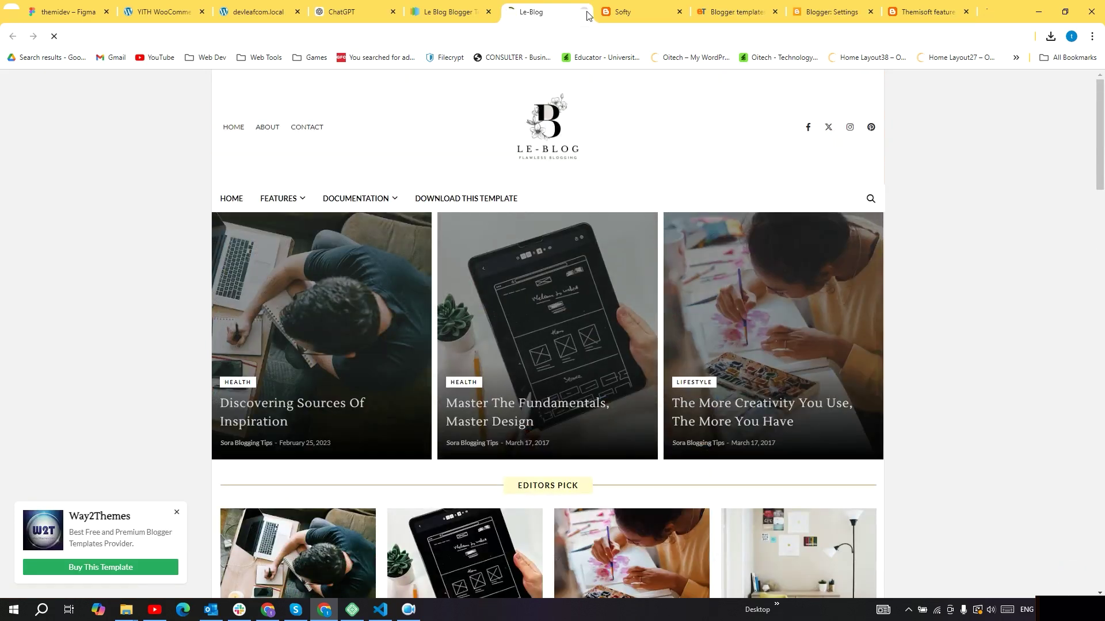
# Close the Le Blog demo, download the template as Le-Blog-Free-Version-1.0.zip and check the recent downloads.
pyautogui.click(583, 11)
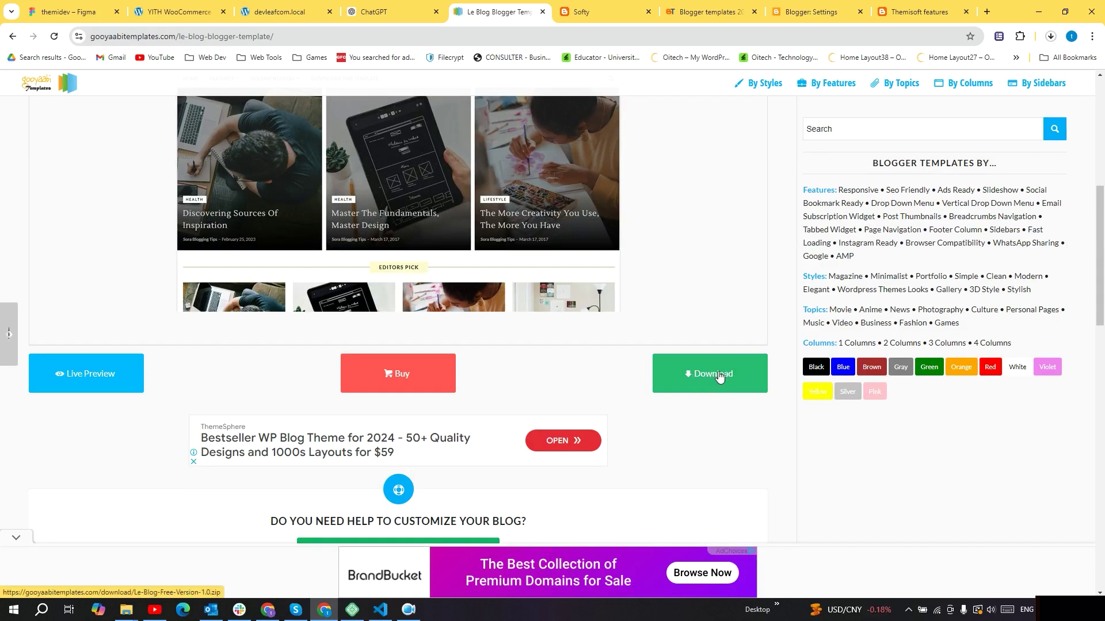
pyautogui.click(1050, 36)
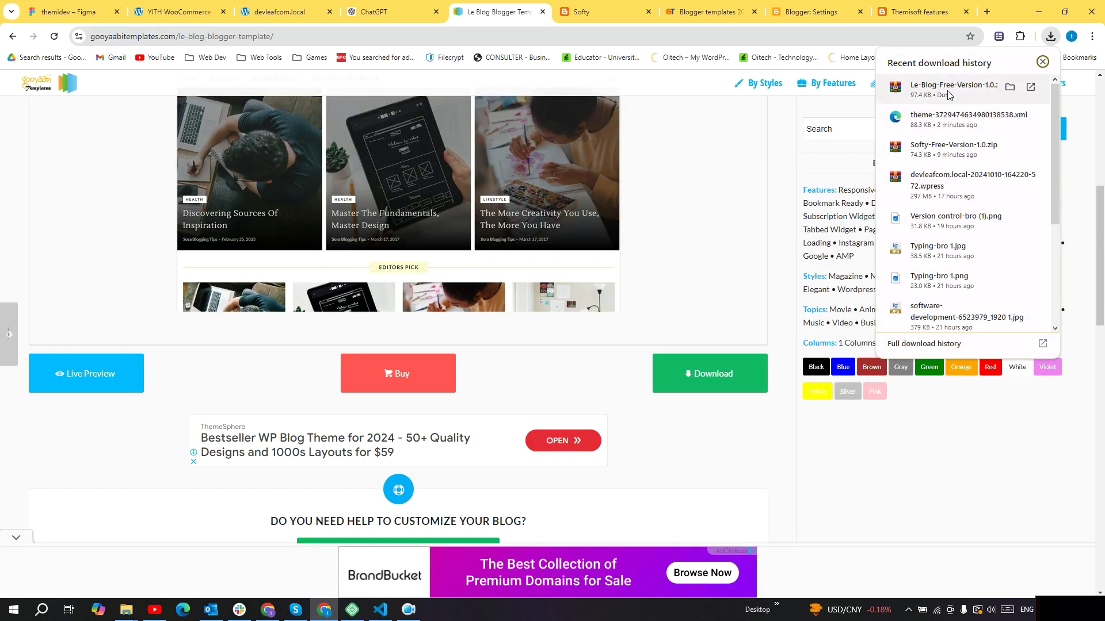
# Rearrange the browser tabs so that the live "Themisoft features" post sits between the Softy demo and the BTemplates site.
pyautogui.click(708, 11)
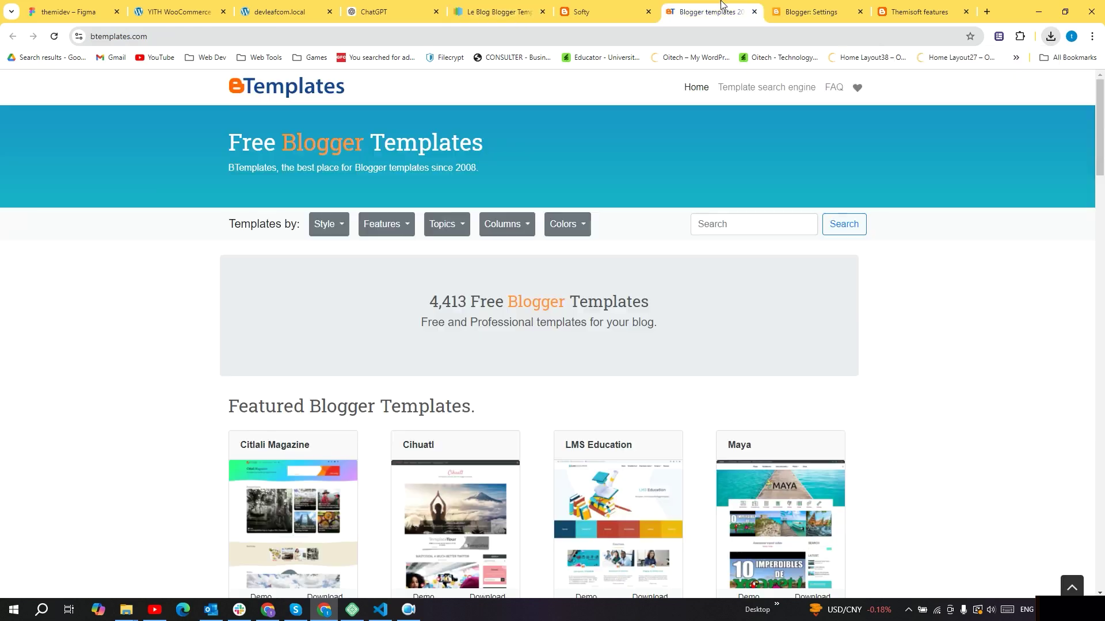
pyautogui.click(791, 11)
pyautogui.moveTo(907, 13); pyautogui.dragTo(808, 12)
pyautogui.scroll(-2, 369, 317)
pyautogui.scroll(2, 482, 285)
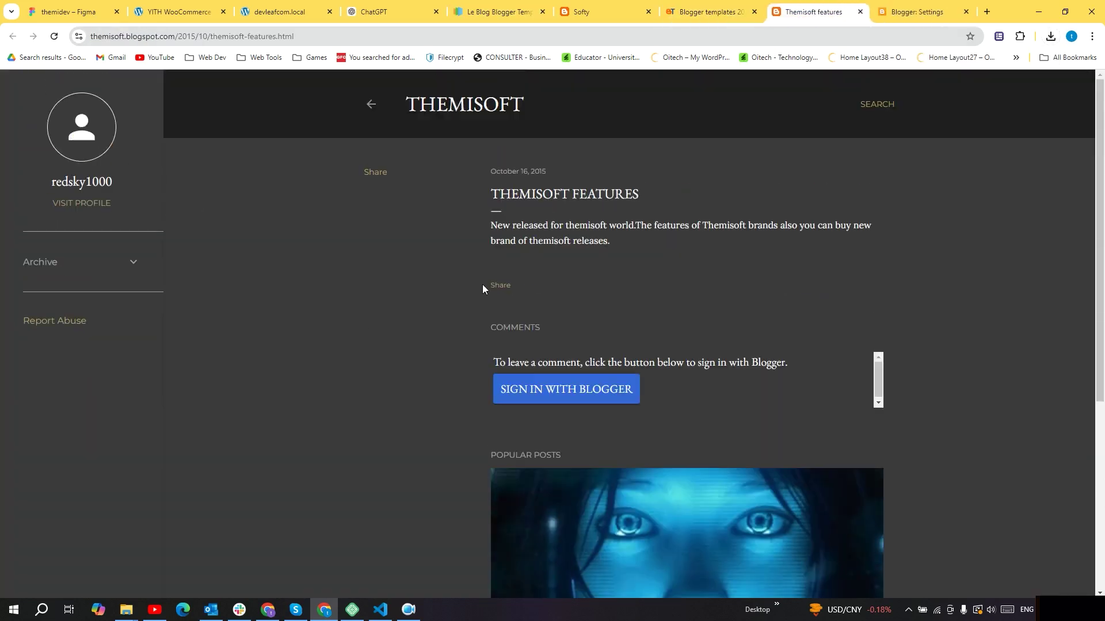
pyautogui.click(697, 9)
pyautogui.moveTo(806, 11); pyautogui.dragTo(714, 11)
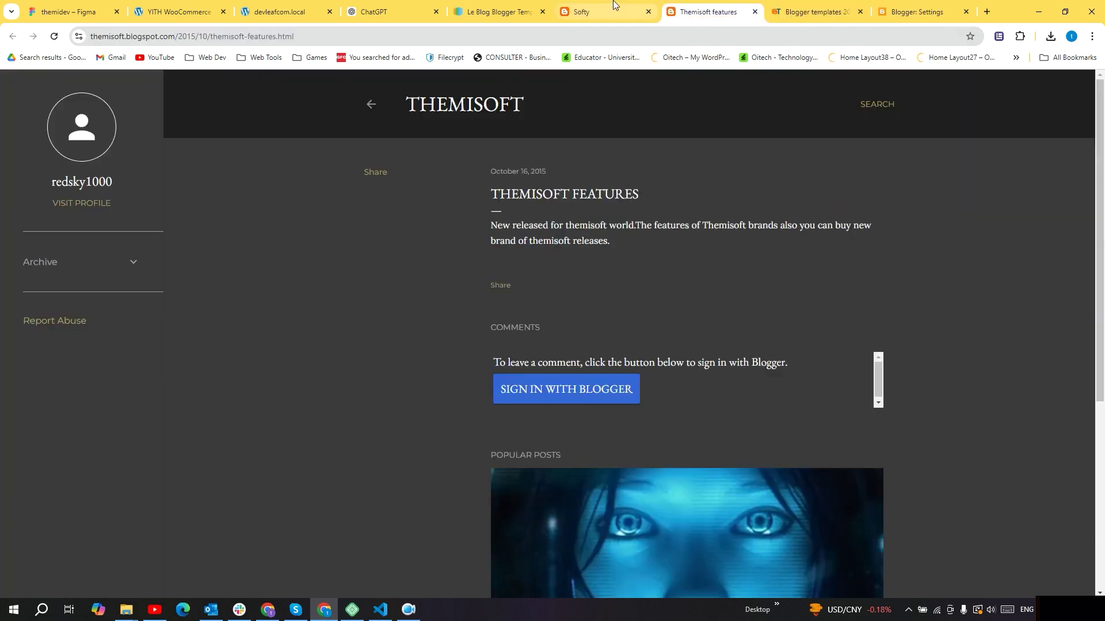
pyautogui.click(607, 10)
pyautogui.click(711, 5)
pyautogui.click(801, 4)
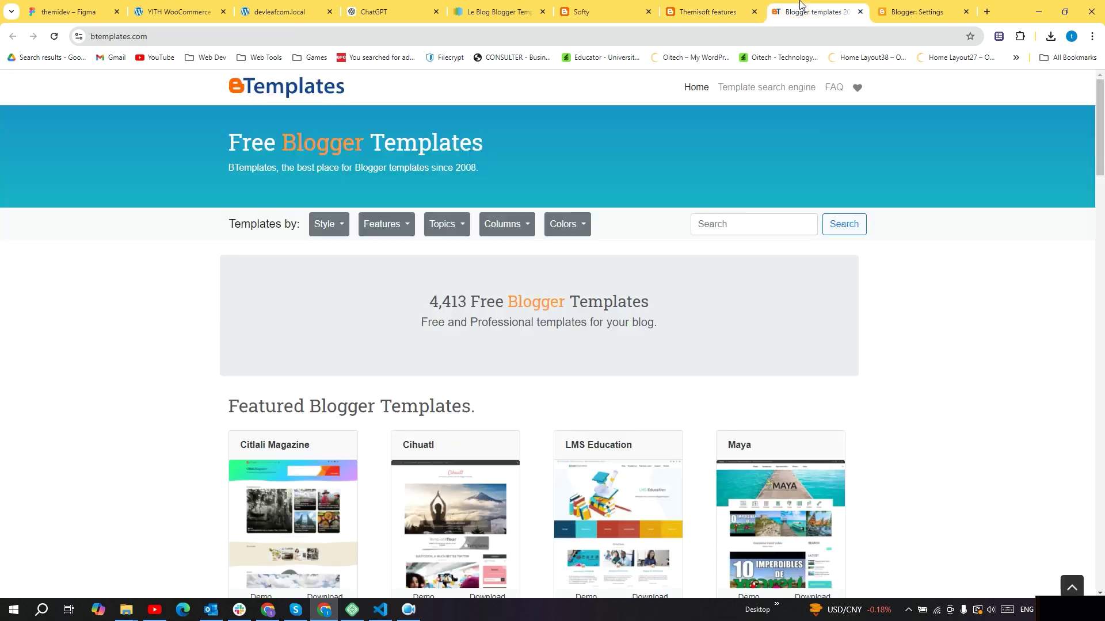
# Open the blog's Theme page in Blogger, check the current theme's backup and restore options, and browse the built-in themes.
pyautogui.click(897, 11)
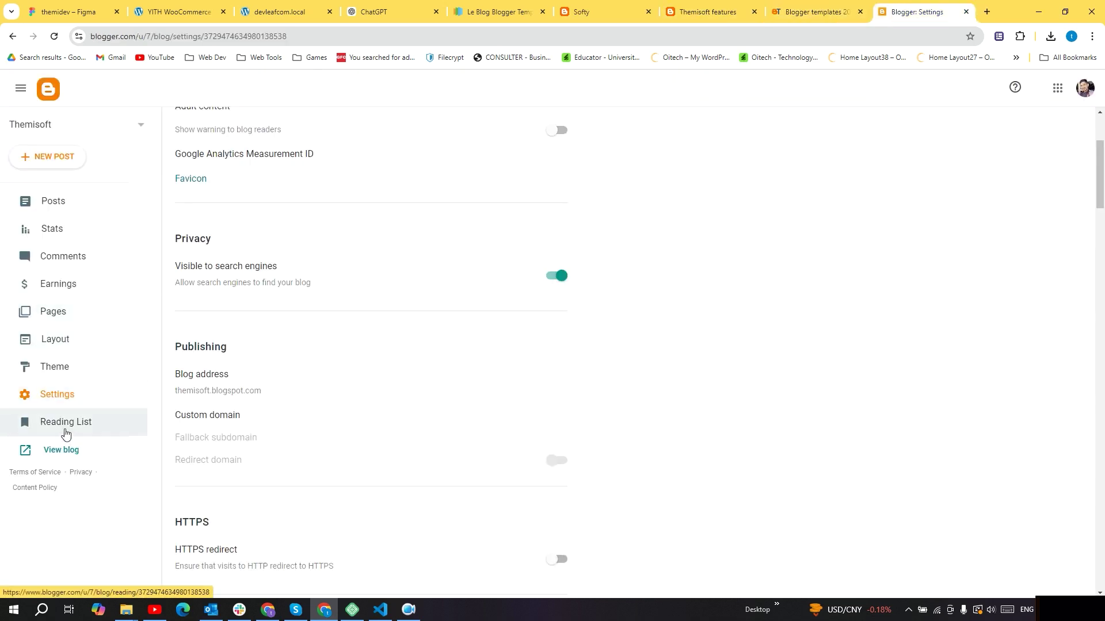
pyautogui.click(57, 371)
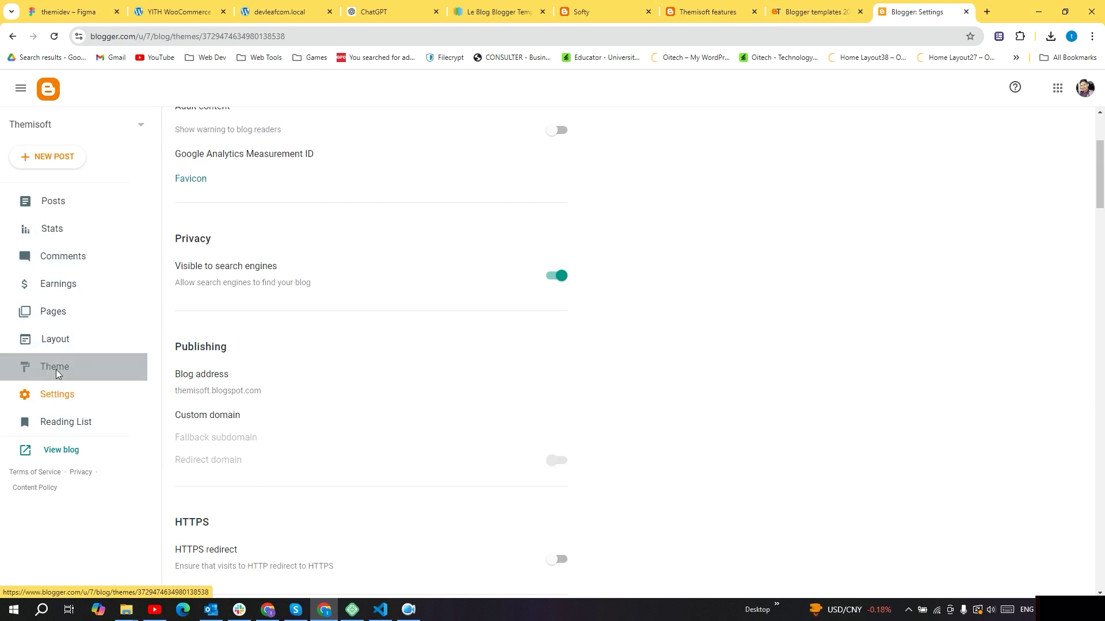
pyautogui.click(553, 198)
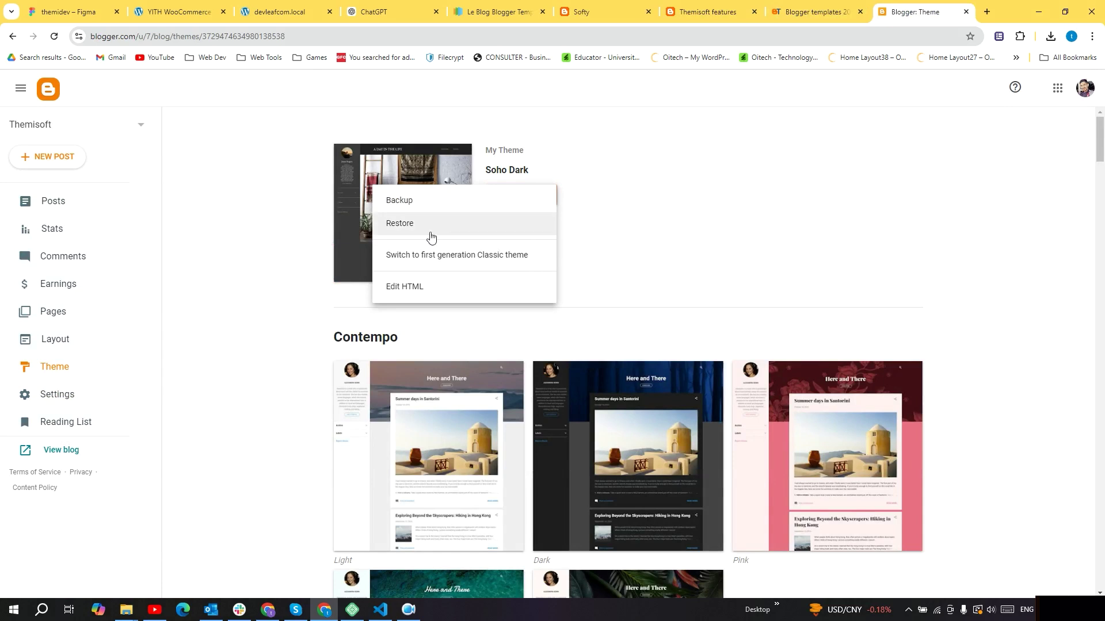
pyautogui.click(632, 296)
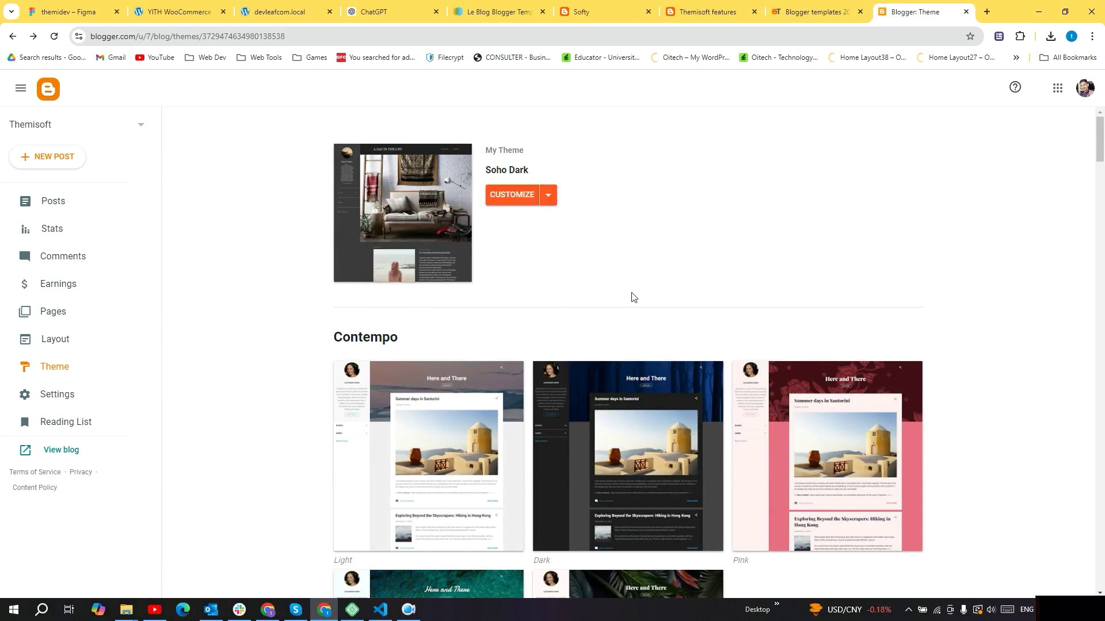
pyautogui.scroll(-20, 633, 297)
pyautogui.scroll(8, 575, 305)
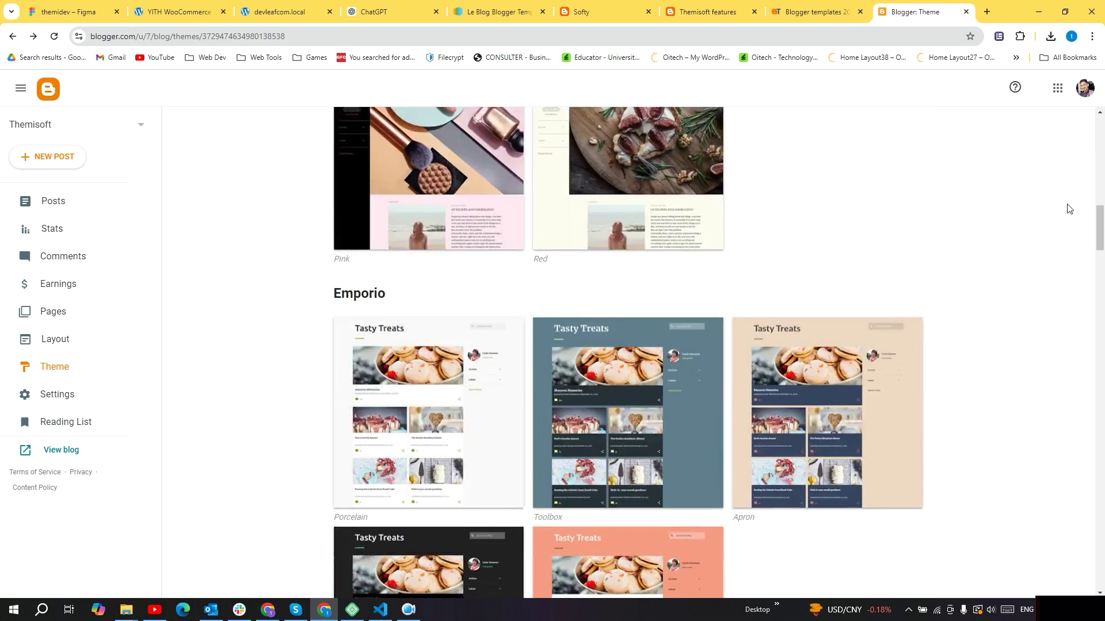
pyautogui.moveTo(1098, 217); pyautogui.dragTo(1102, 315)
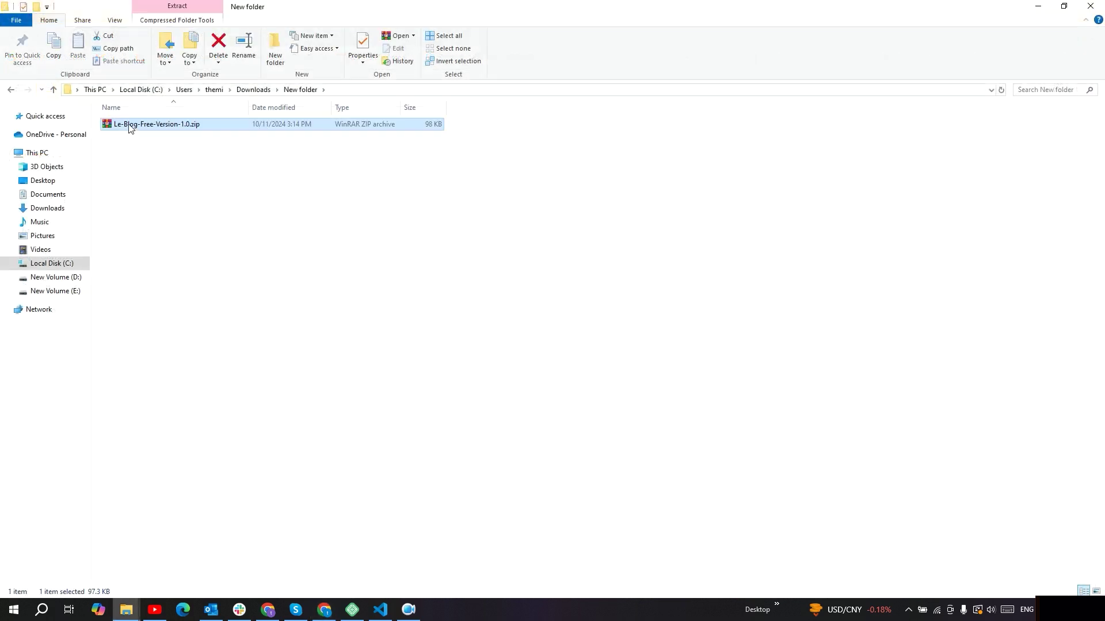
# Extract Le-Blog-Free-Version-1.0.zip into its current folder, select Le Blog Free Version 1.0.xml and minimize File Explorer.
pyautogui.rightClick(128, 128)
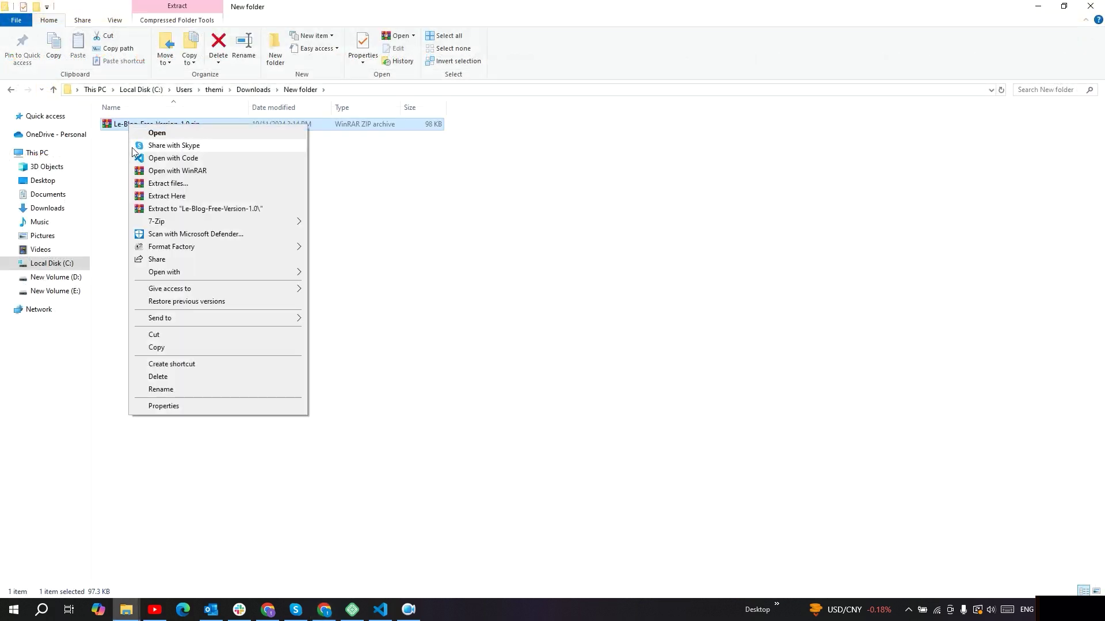
pyautogui.click(139, 195)
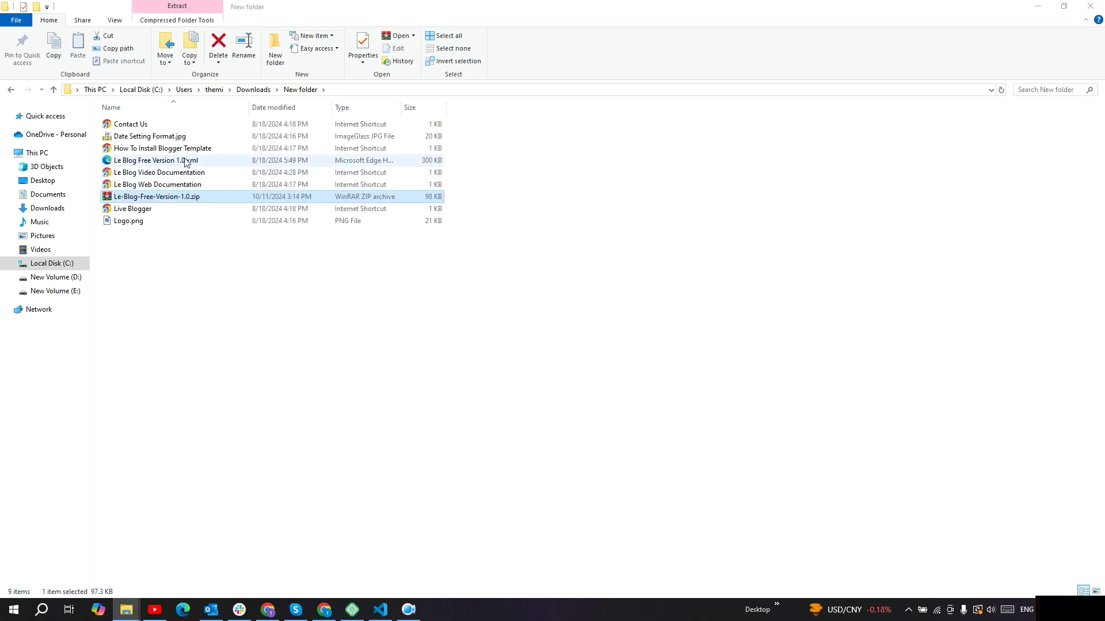
pyautogui.click(185, 163)
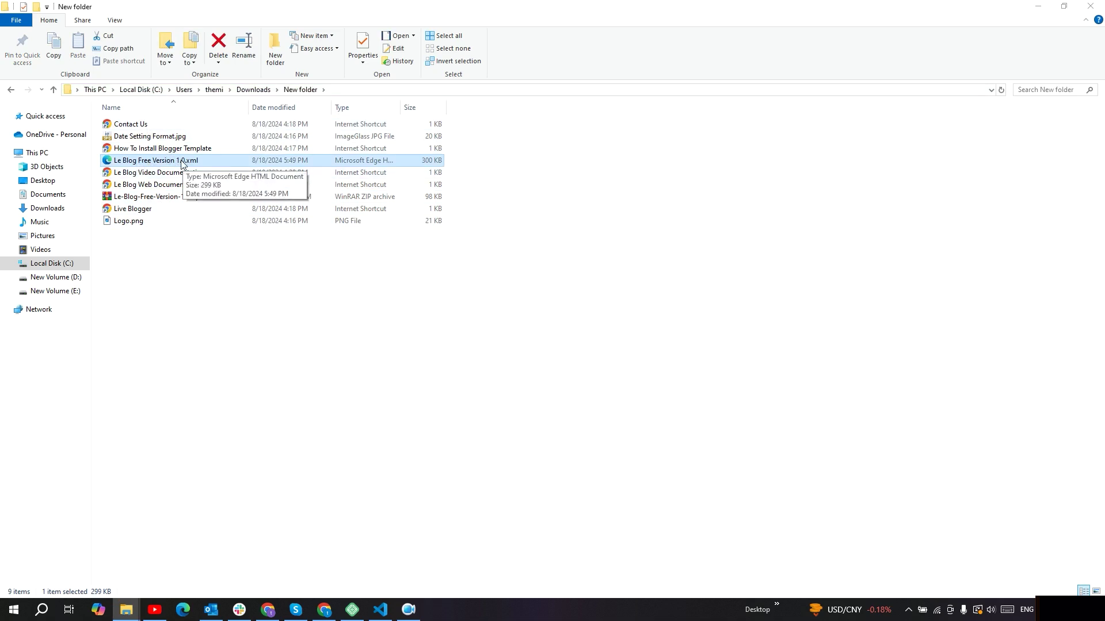
pyautogui.click(1038, 7)
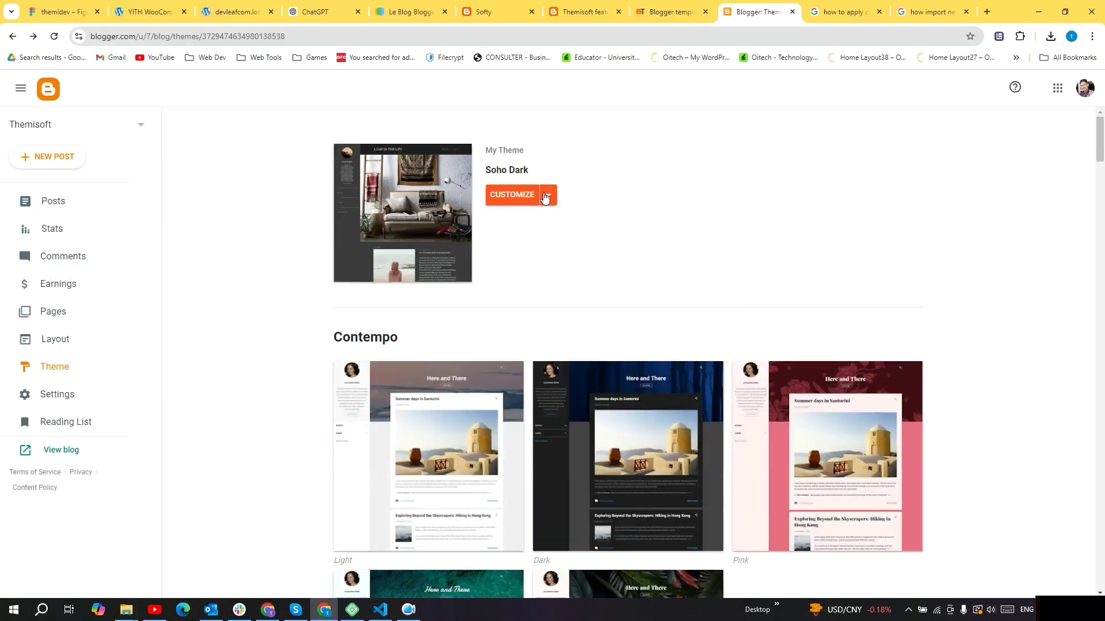
# Restore the blog's theme by uploading Le Blog Free Version 1.0.xml from the New folder in Downloads.
pyautogui.click(545, 197)
pyautogui.click(397, 224)
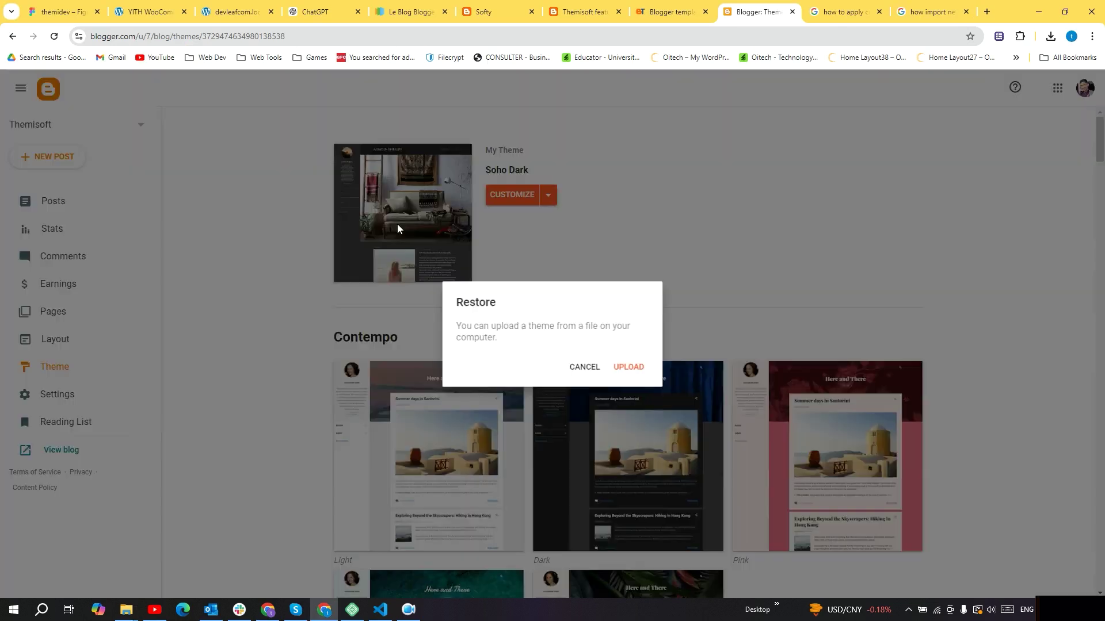
pyautogui.click(627, 370)
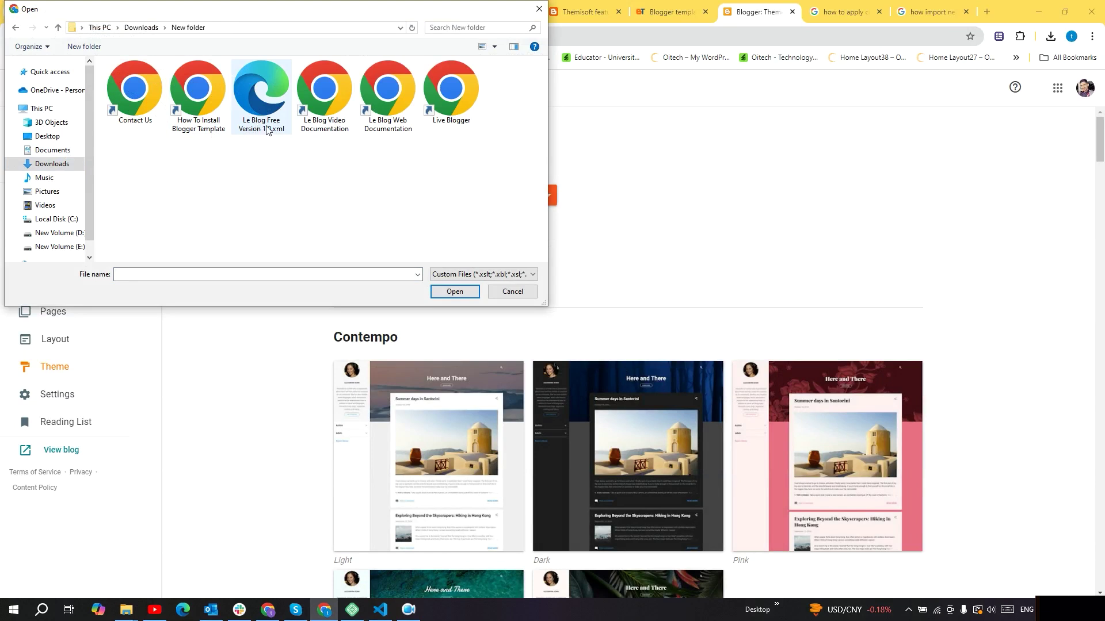
pyautogui.doubleClick(260, 121)
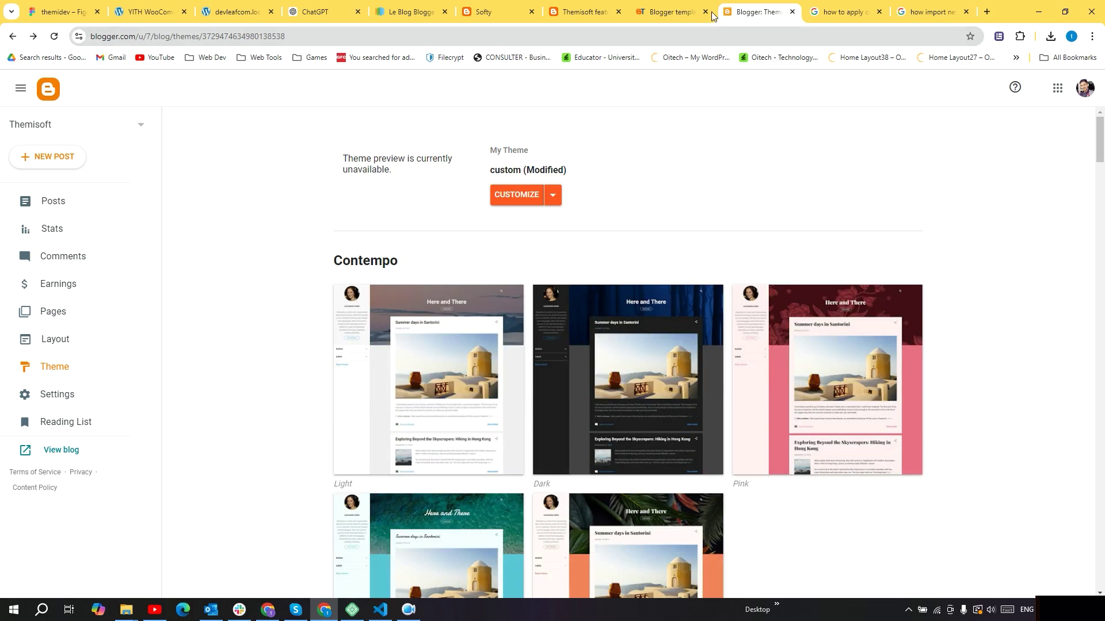
# Reload the live "Themisoft features" post and examine its header, related posts, sidebar and footer in the uploaded theme.
pyautogui.click(682, 6)
pyautogui.click(587, 12)
pyautogui.click(53, 37)
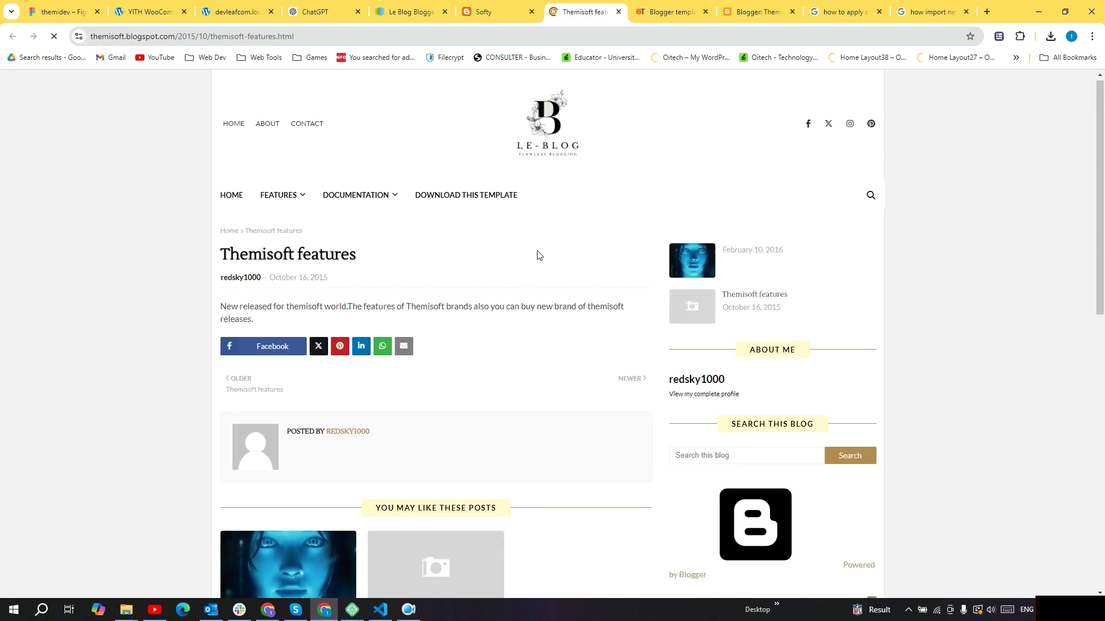
pyautogui.scroll(-4, 528, 259)
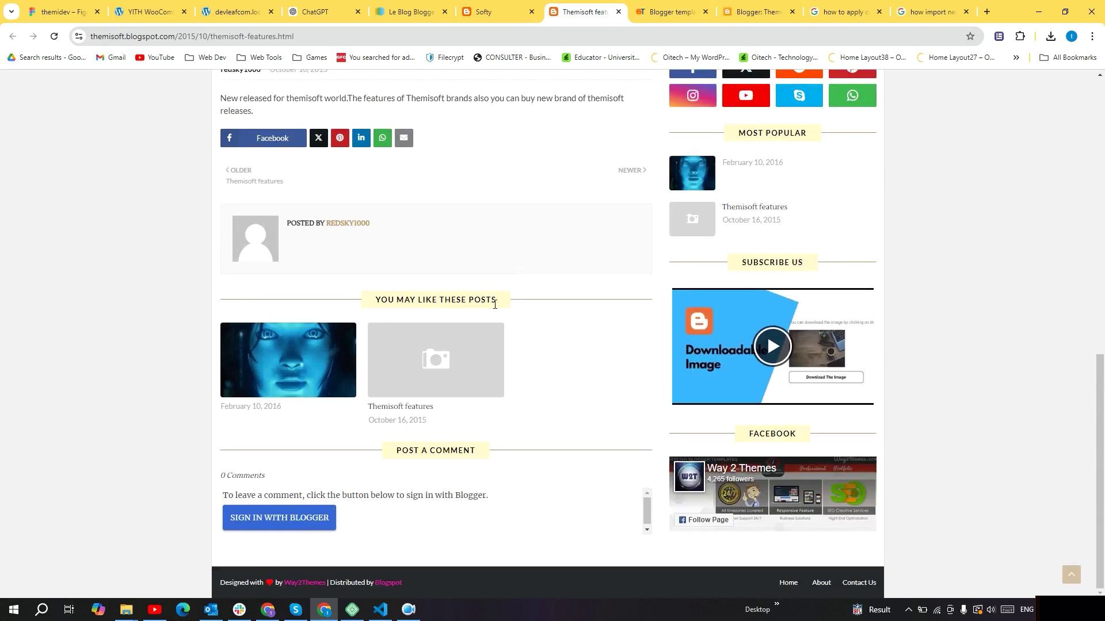
pyautogui.scroll(4, 494, 305)
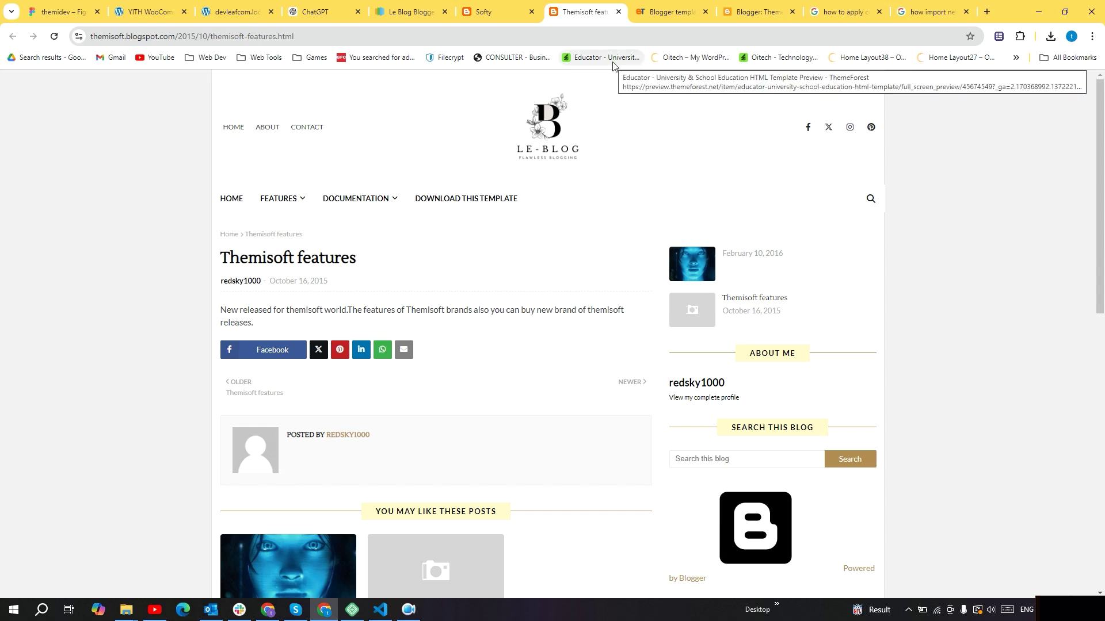
pyautogui.scroll(-3, 483, 224)
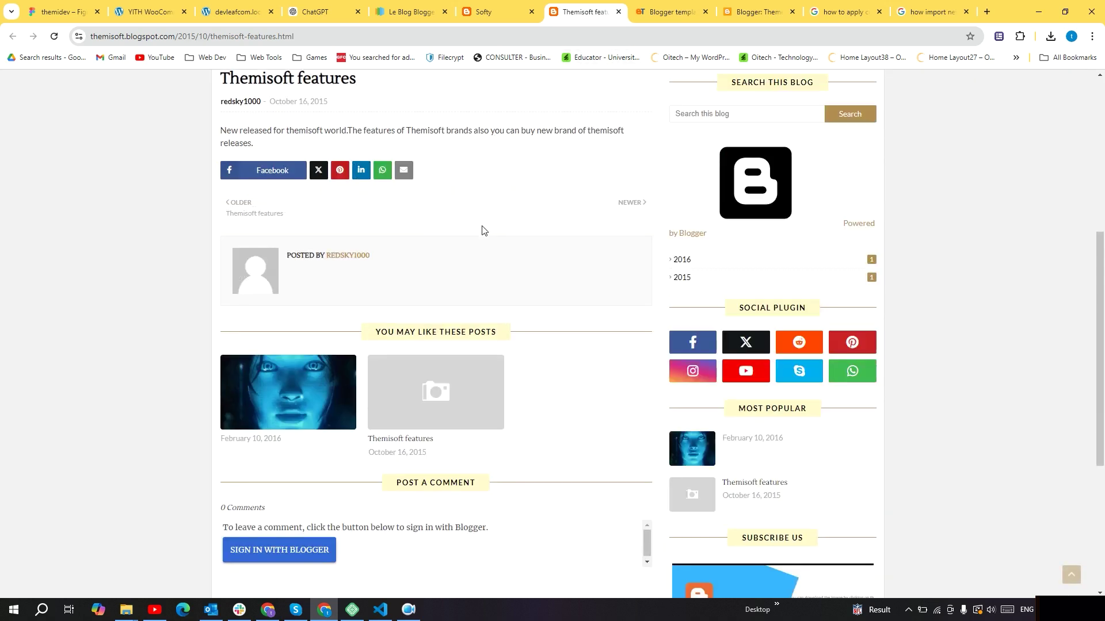
pyautogui.scroll(3, 482, 230)
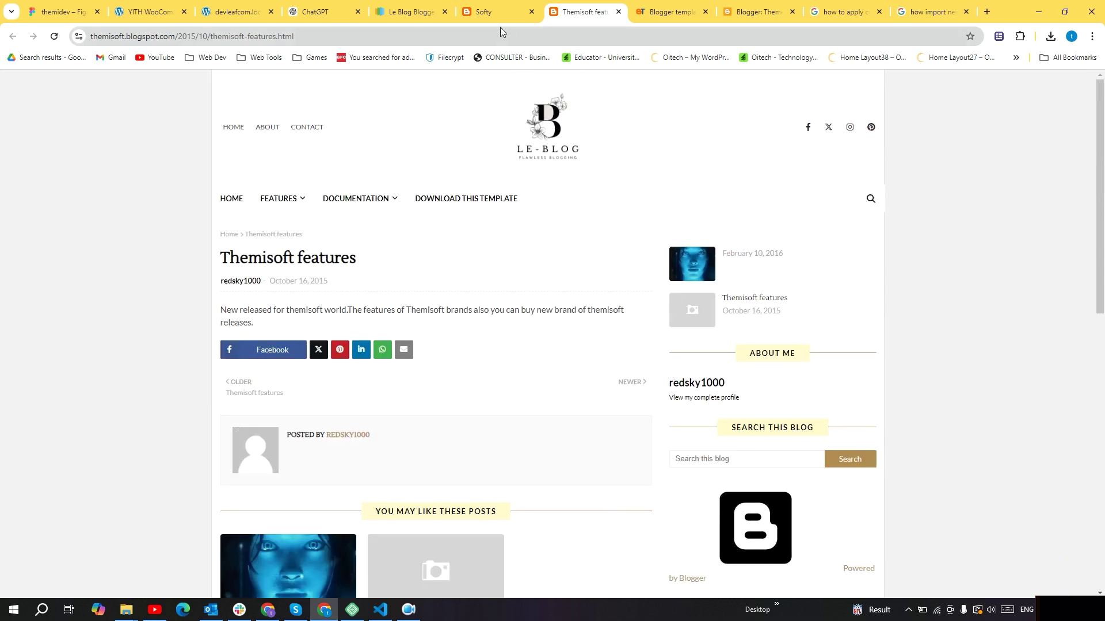
# Go back from the Le Blog page to the gooyaabitemplates.com gallery, browse it and open the full list of Blogger templates.
pyautogui.click(412, 16)
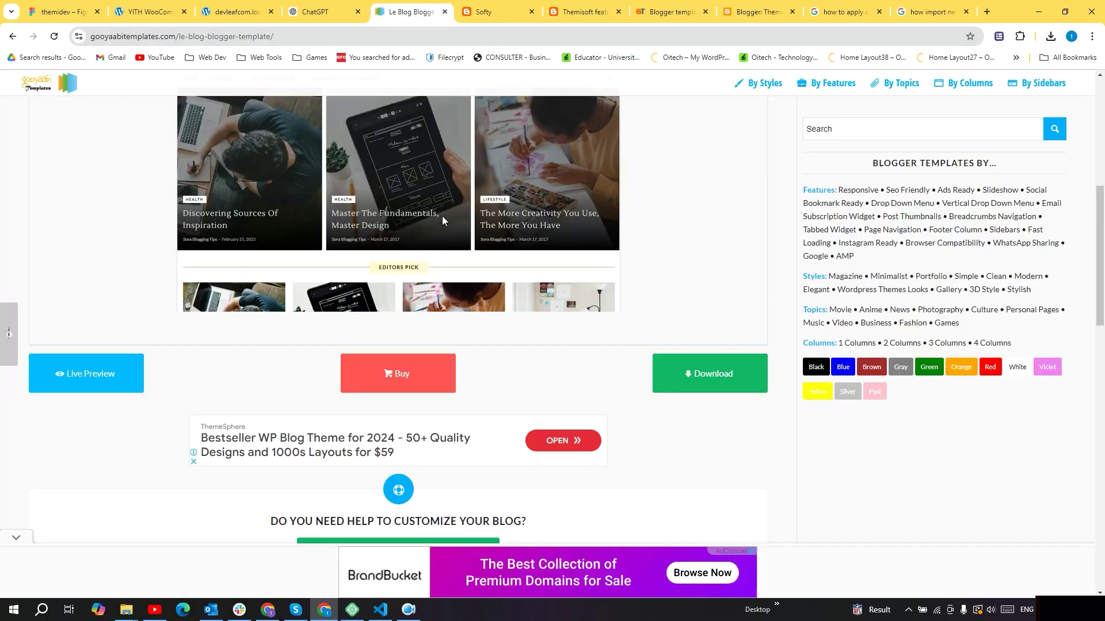
pyautogui.scroll(7, 442, 219)
pyautogui.click(14, 37)
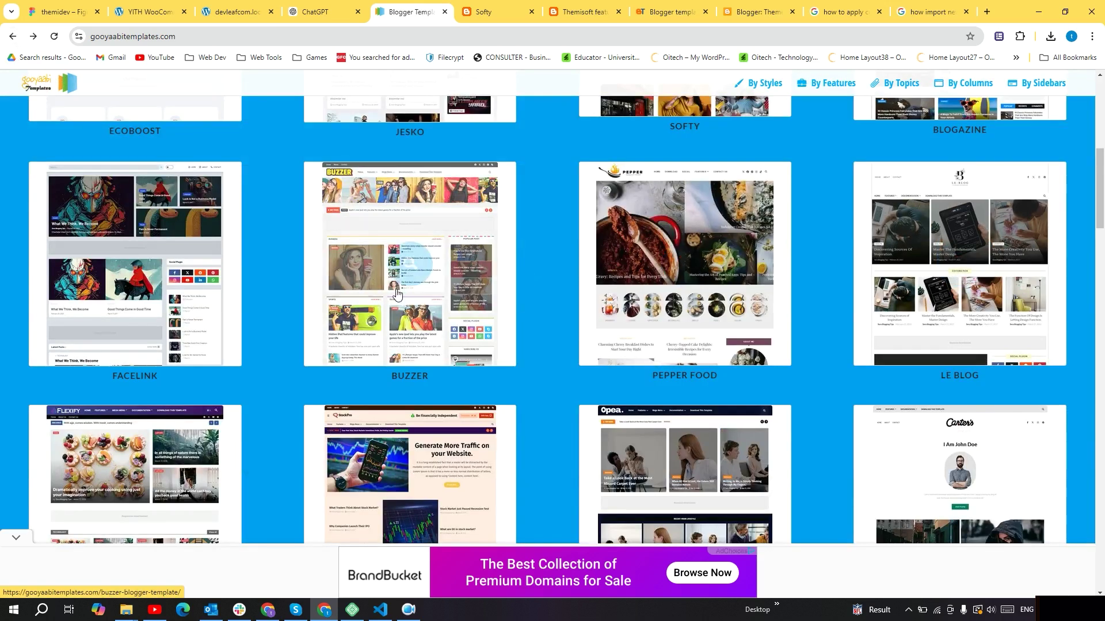
pyautogui.scroll(-4, 250, 260)
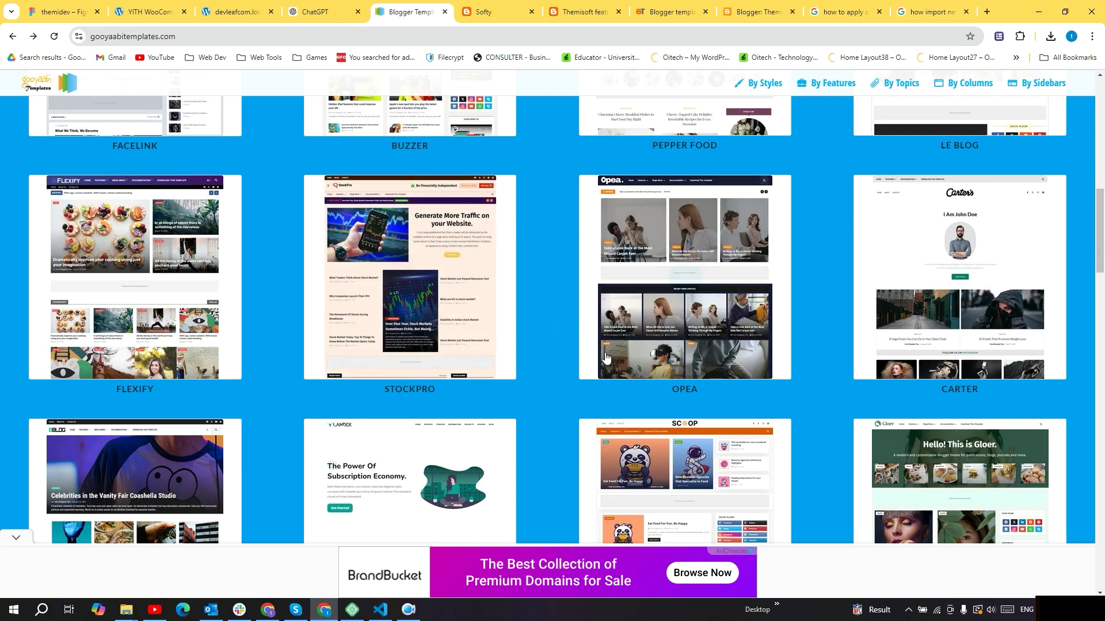
pyautogui.scroll(-5, 541, 374)
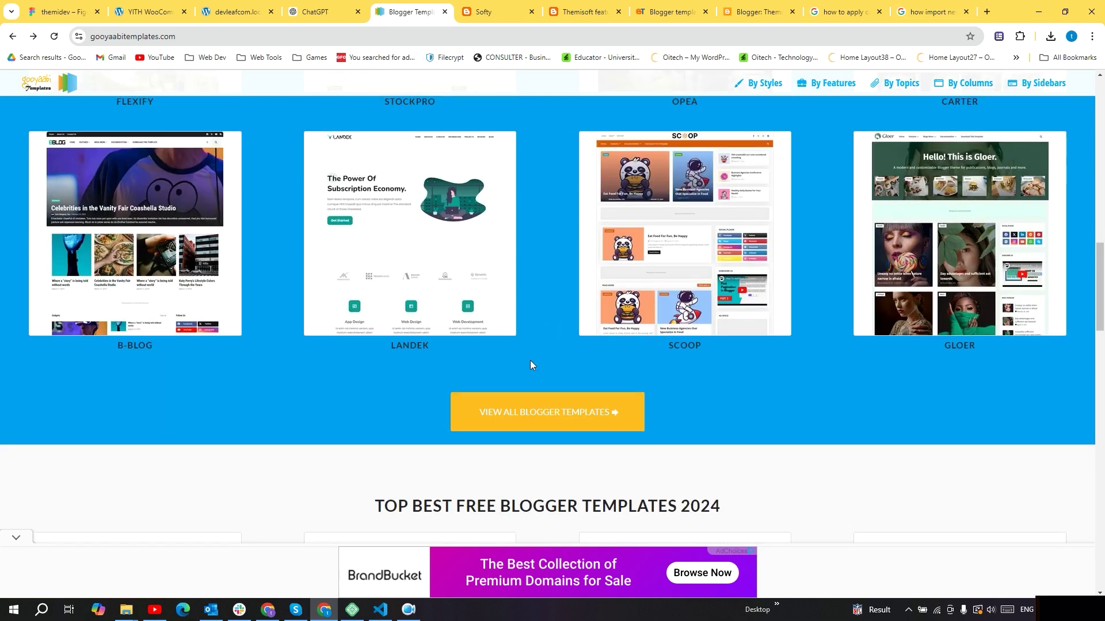
pyautogui.scroll(1, 529, 362)
pyautogui.click(574, 475)
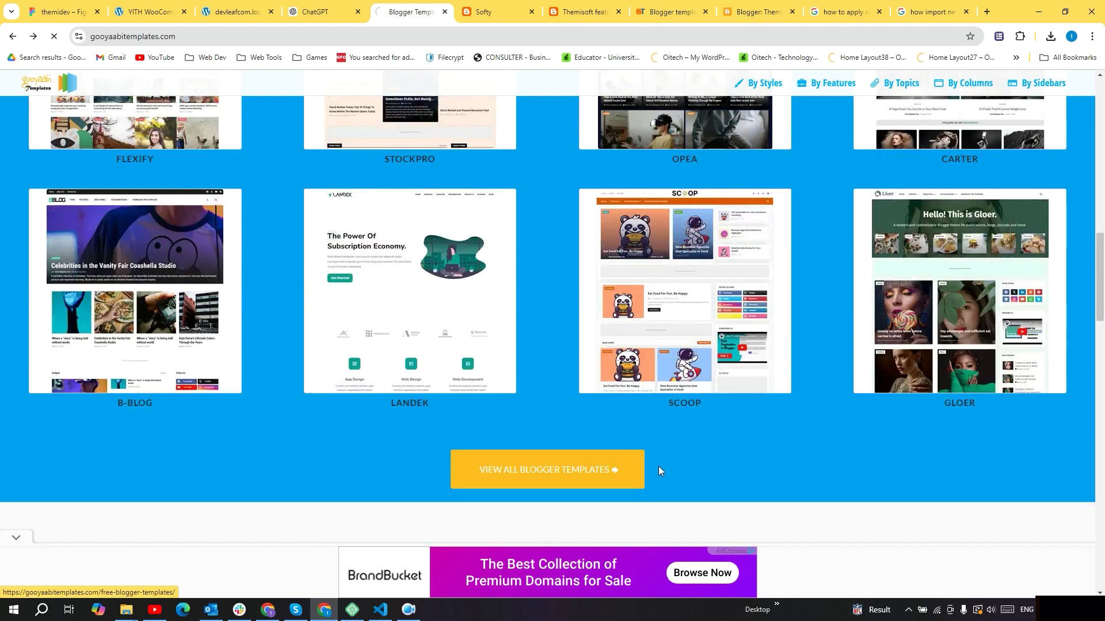
# Browse the latest free Blogger templates and open the SpotMag template's page, closing the ad that interrupts.
pyautogui.scroll(-5, 242, 350)
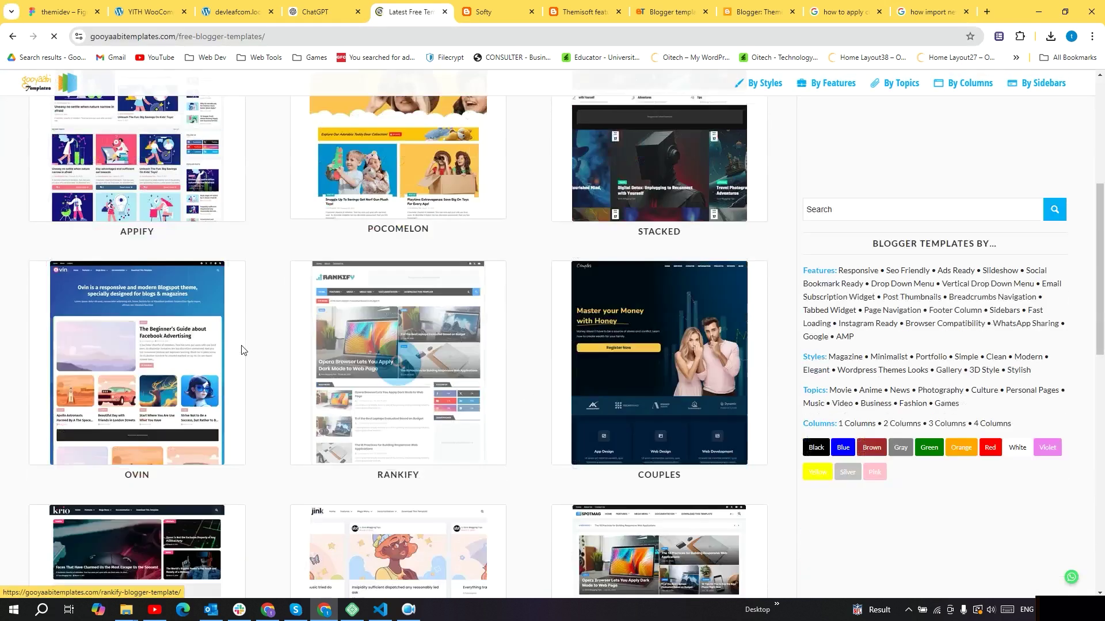
pyautogui.scroll(-7, 242, 350)
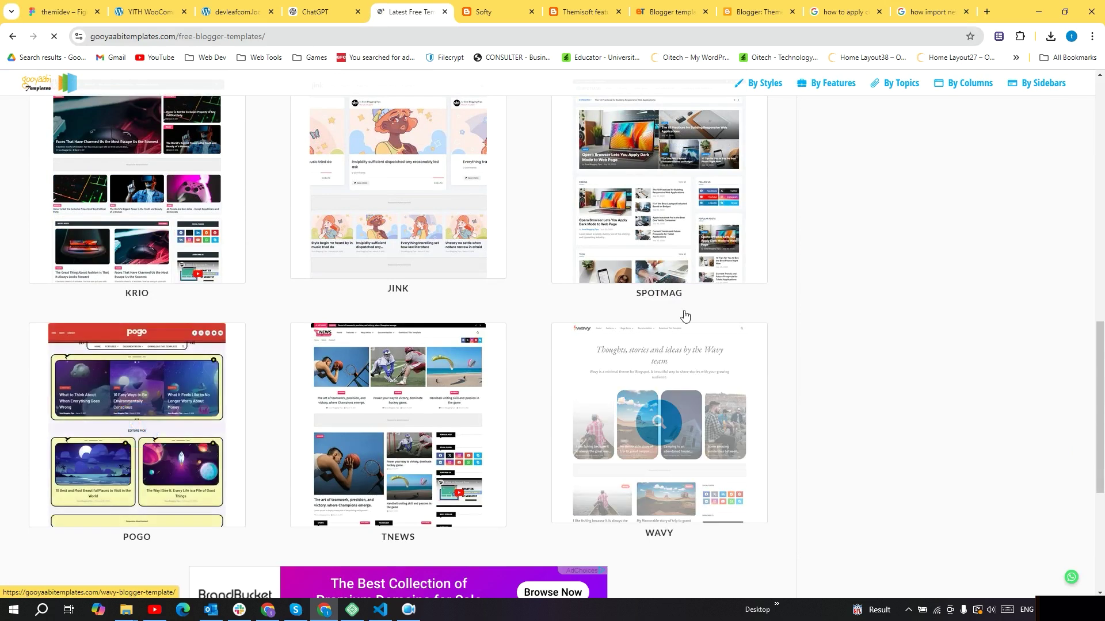
pyautogui.scroll(-4, 641, 414)
pyautogui.scroll(5, 644, 374)
pyautogui.click(656, 237)
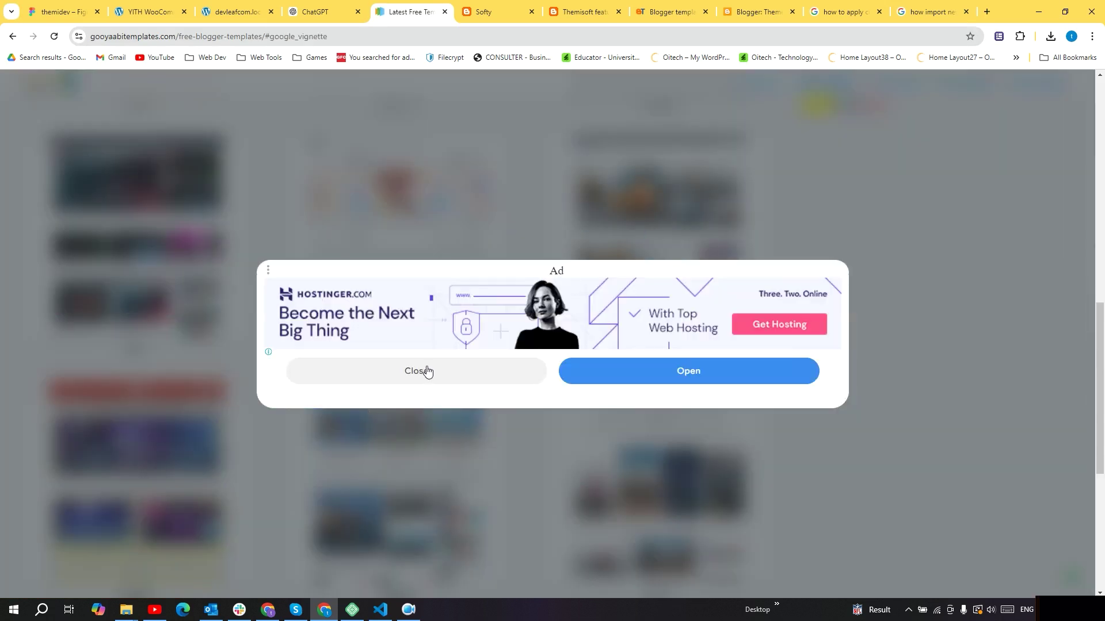
pyautogui.click(426, 371)
pyautogui.scroll(-4, 437, 368)
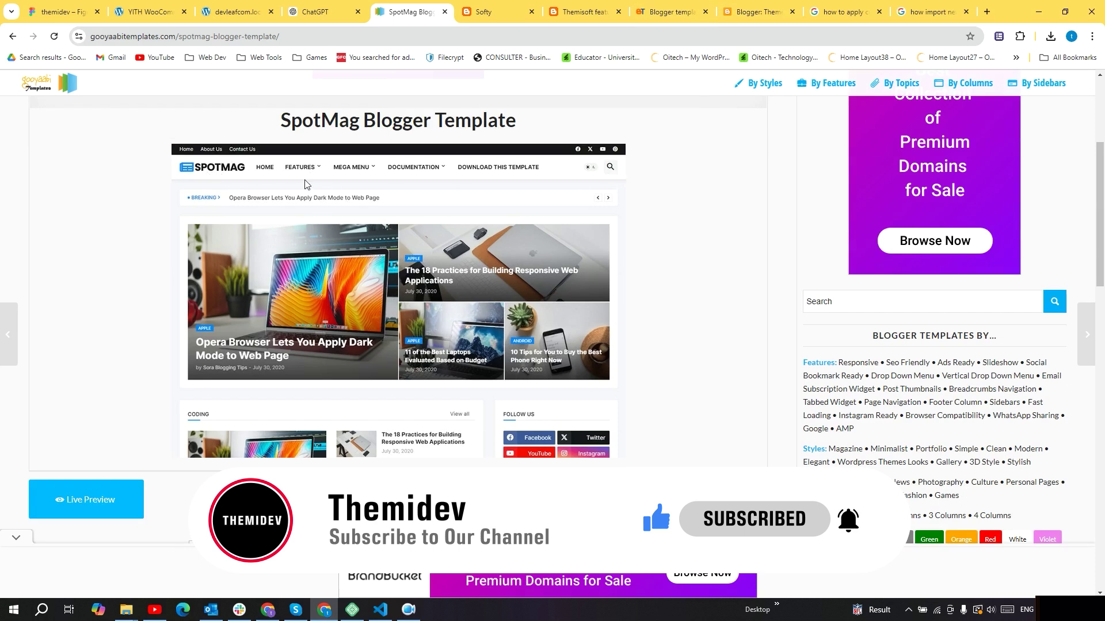
# Switch to the Blogger Theme page, return to the live "Themisoft features" post and look over its content and sidebar again.
pyautogui.click(760, 11)
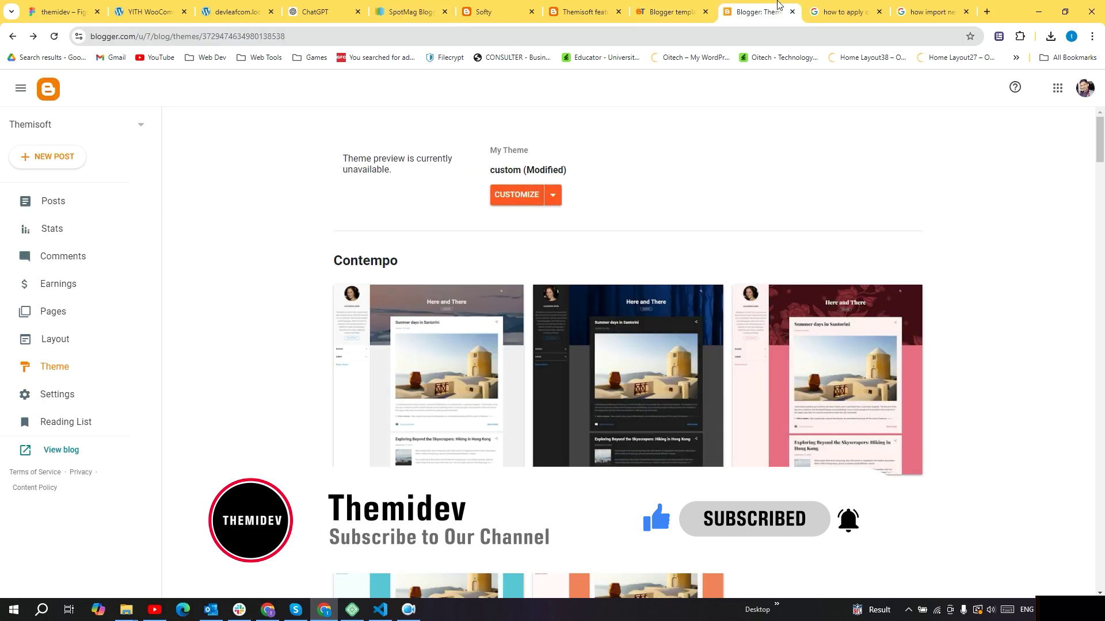
pyautogui.click(579, 7)
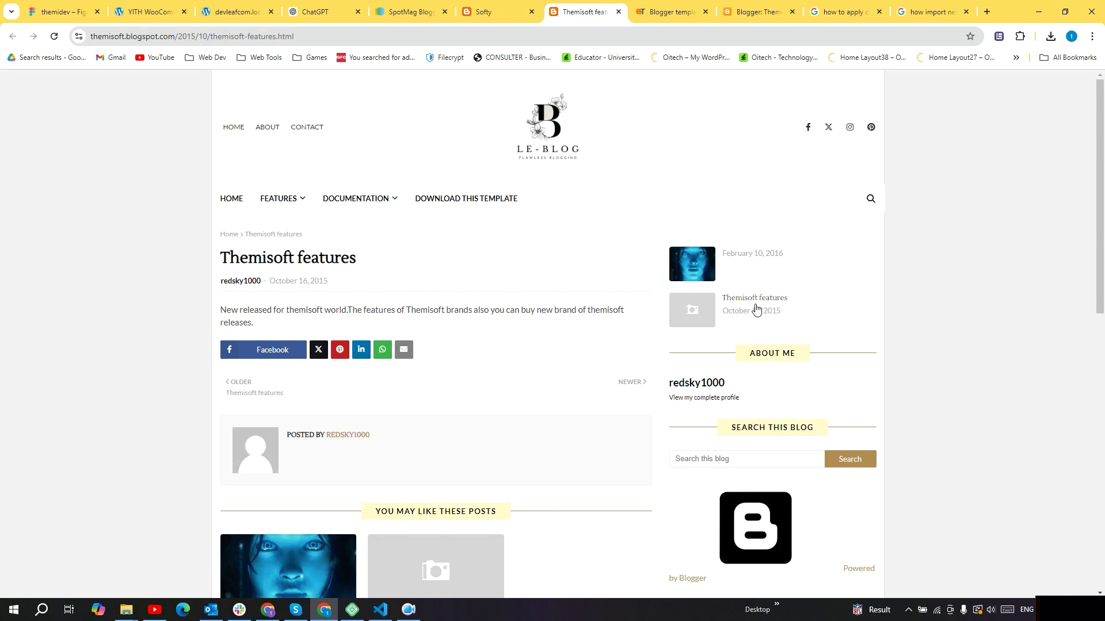
pyautogui.scroll(-3, 686, 392)
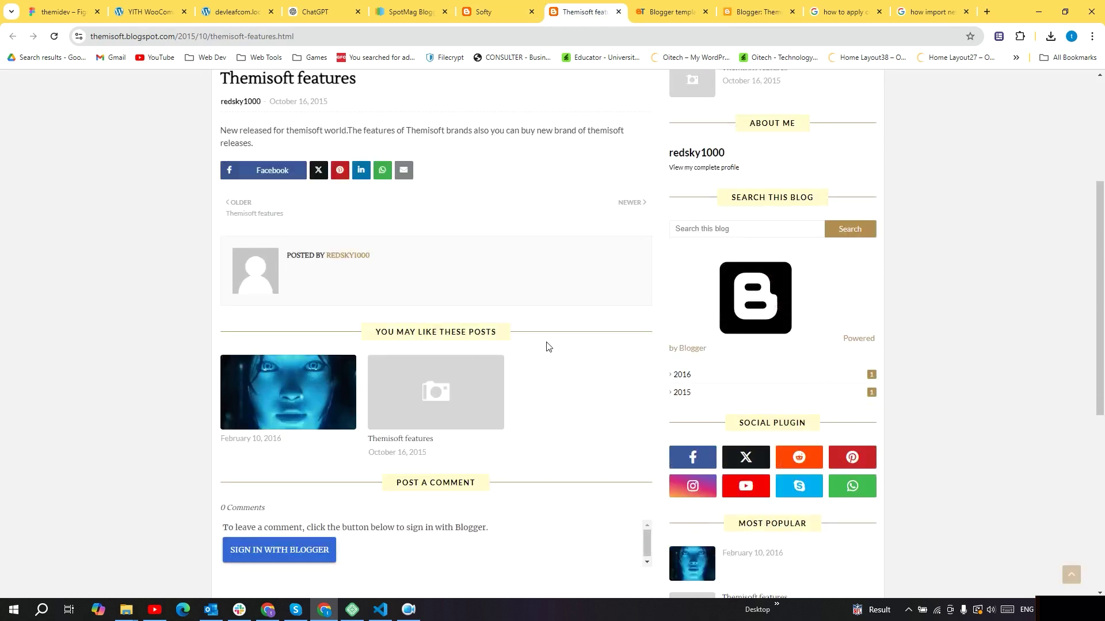
pyautogui.scroll(3, 547, 346)
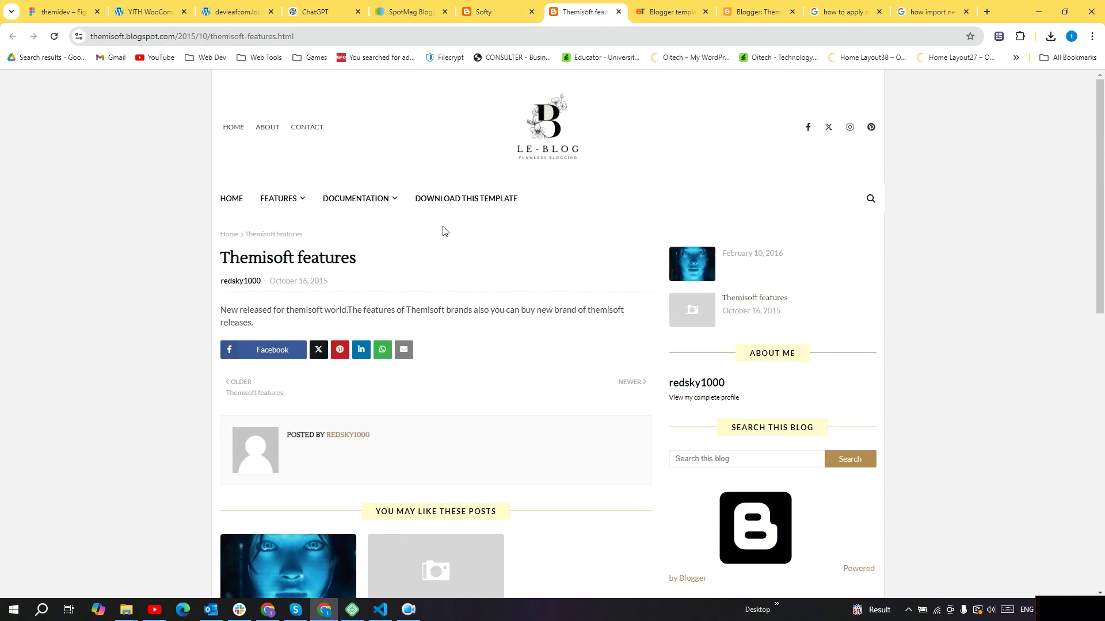
# Open the sitemap article from the live blog's Features entries, skim it and go back to the "Themisoft features" post.
pyautogui.moveTo(291, 202)
pyautogui.click(282, 266)
pyautogui.moveTo(331, 219)
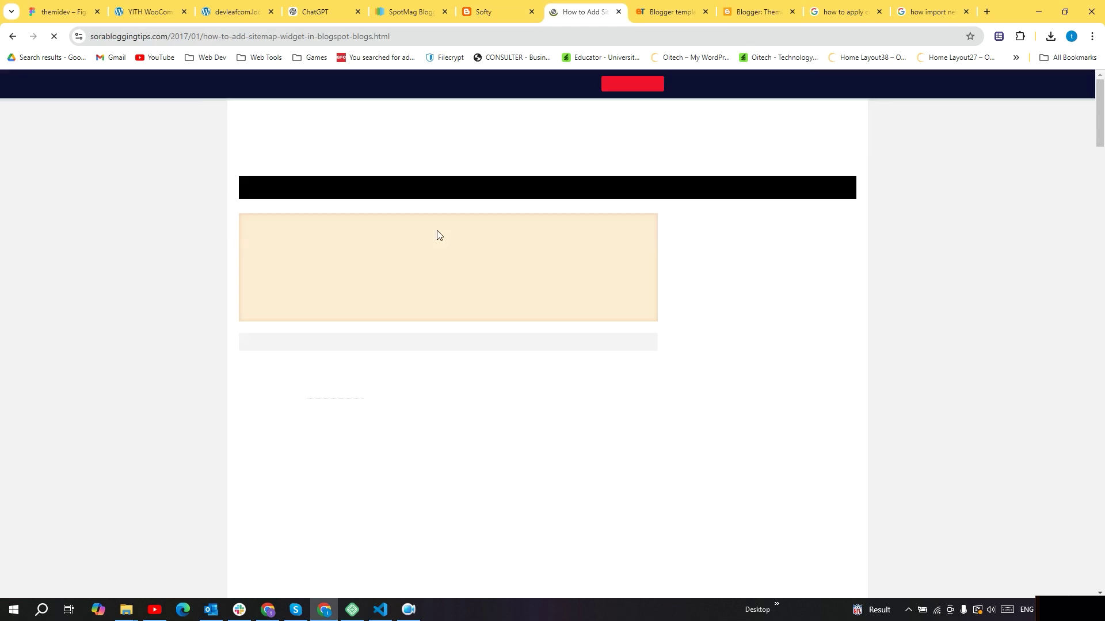
pyautogui.scroll(-3, 256, 261)
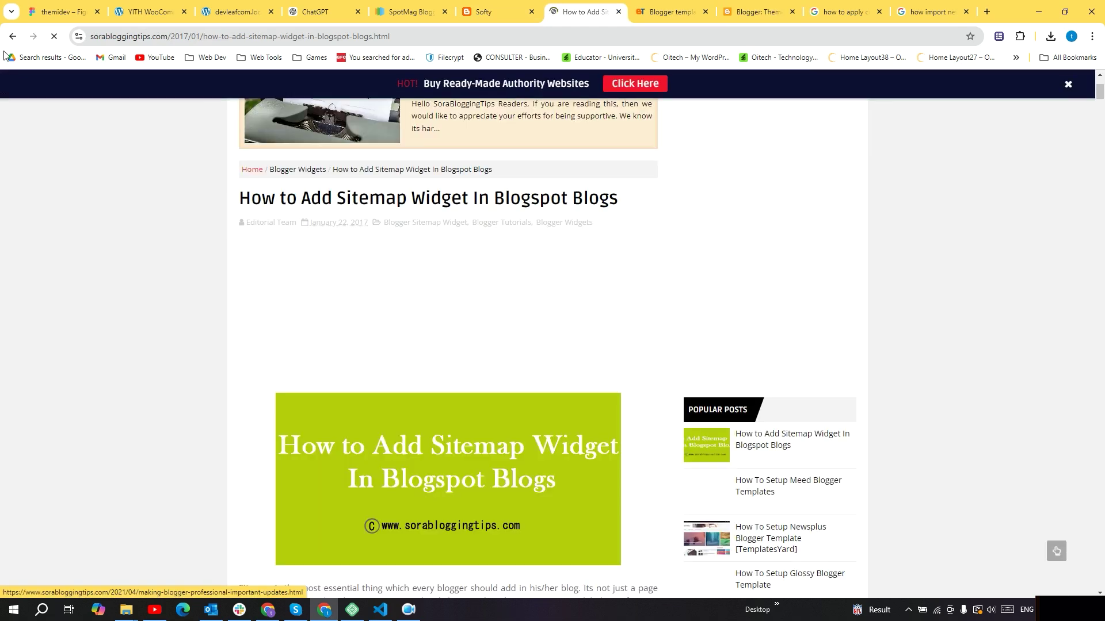
pyautogui.hotkey('alt', 'Left')
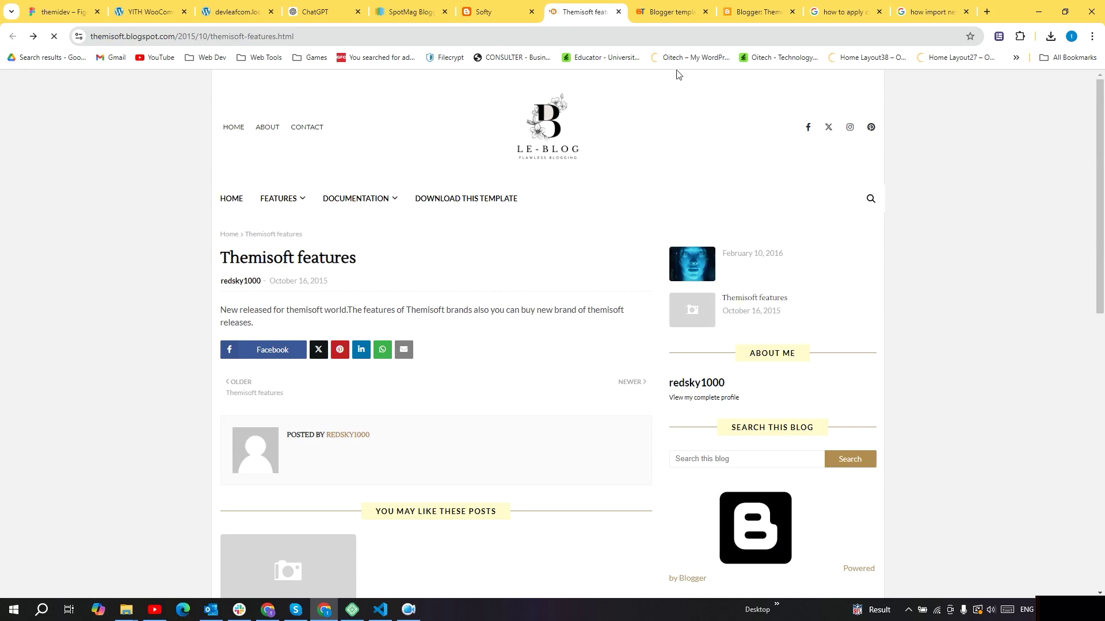
# Revisit the blog's Theme page in Blogger and return to the SpotMag template page on gooyaabitemplates.com.
pyautogui.click(723, 4)
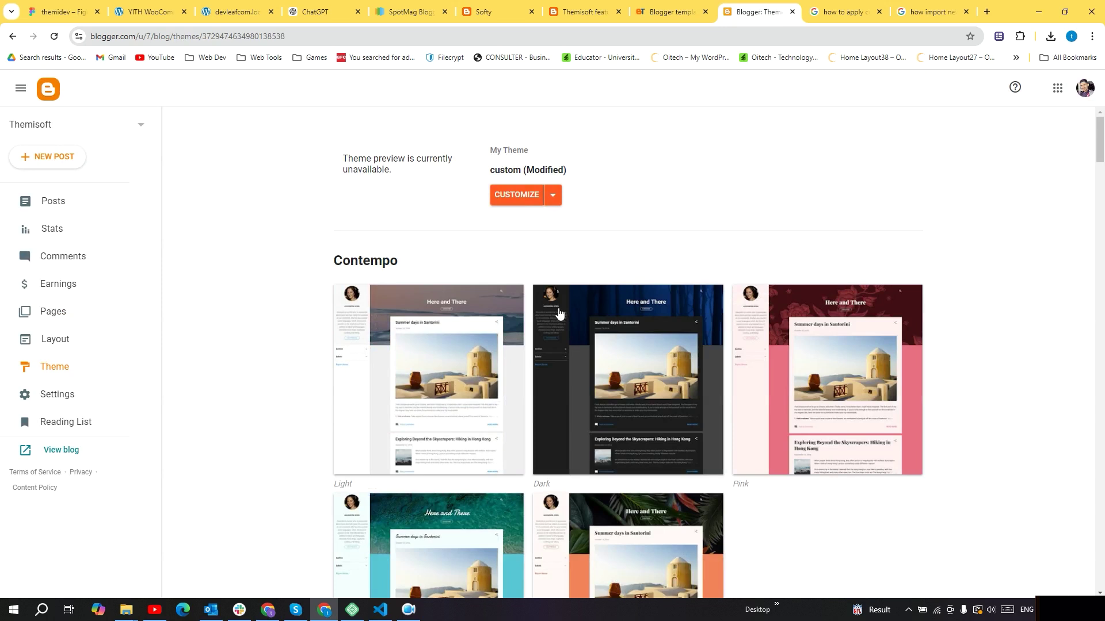
pyautogui.click(410, 12)
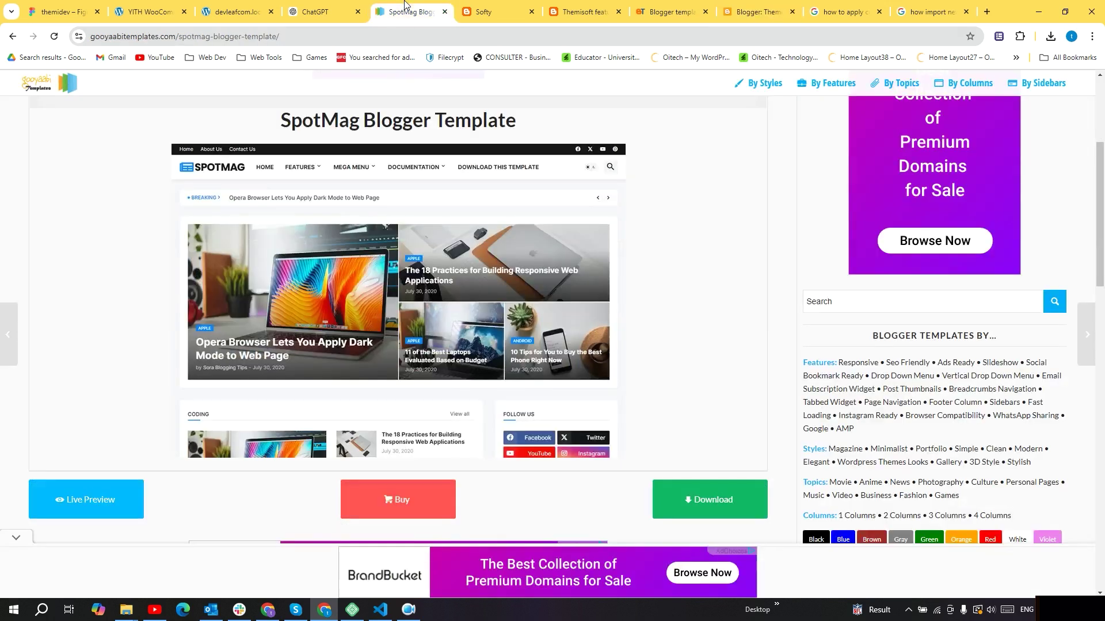